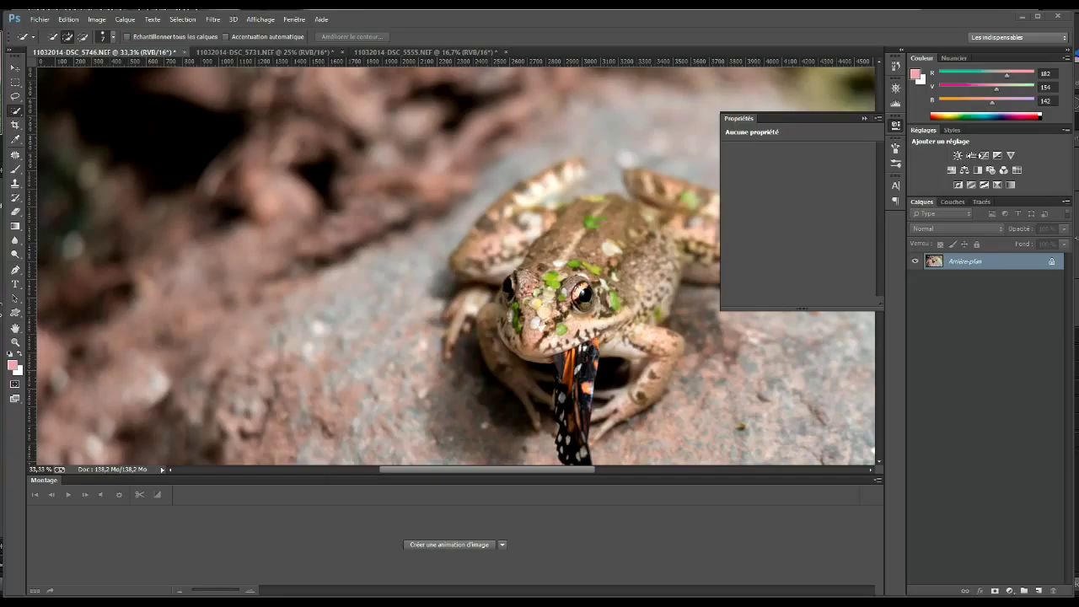
# Add a Levels adjustment layer above the frog photo and set its white input level to 252 using the highlight clipping preview
pyautogui.click(971, 157)
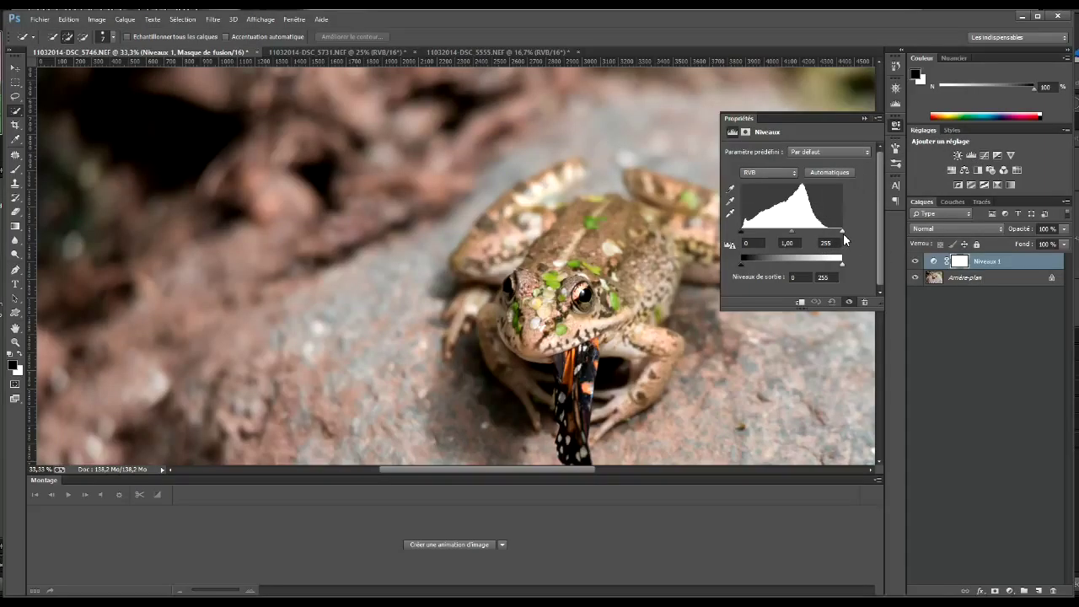
pyautogui.moveTo(842, 231); pyautogui.dragTo(841, 236)
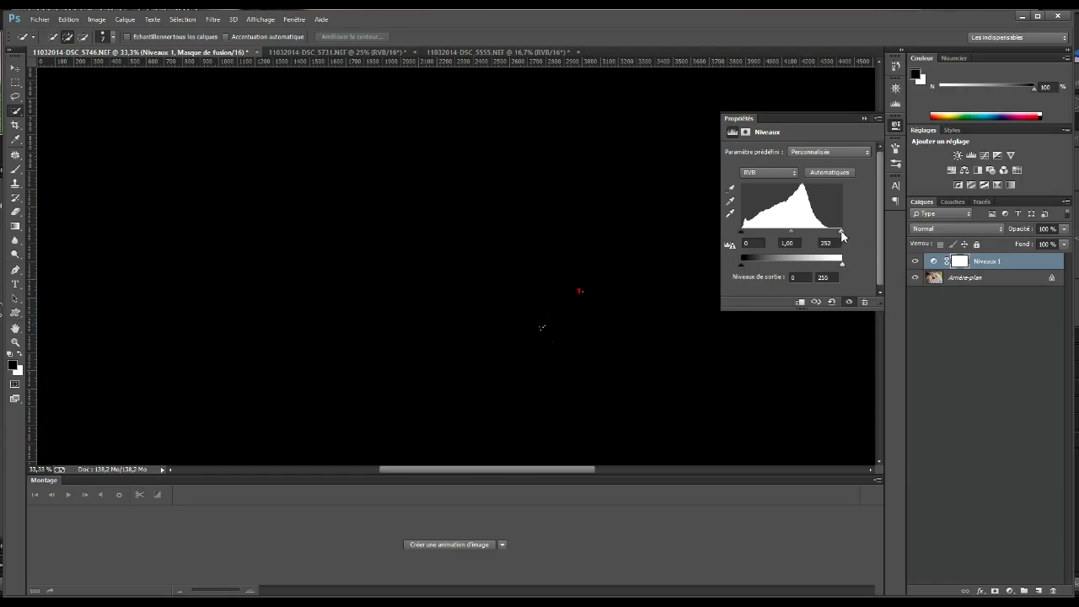
pyautogui.moveTo(842, 235); pyautogui.dragTo(842, 235)
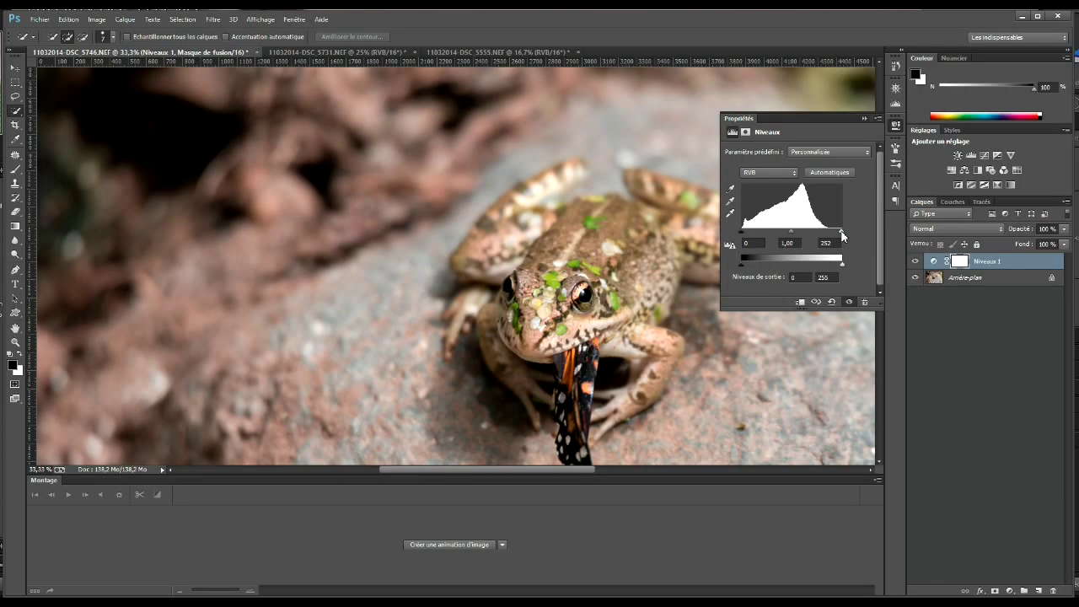
# Recheck the clipped highlights at 100% around the frog's head and set the Levels white input to 252
pyautogui.hotkey('ctrl', '+')
pyautogui.hotkey('ctrl', '+')
pyautogui.hotkey('ctrl', '+')
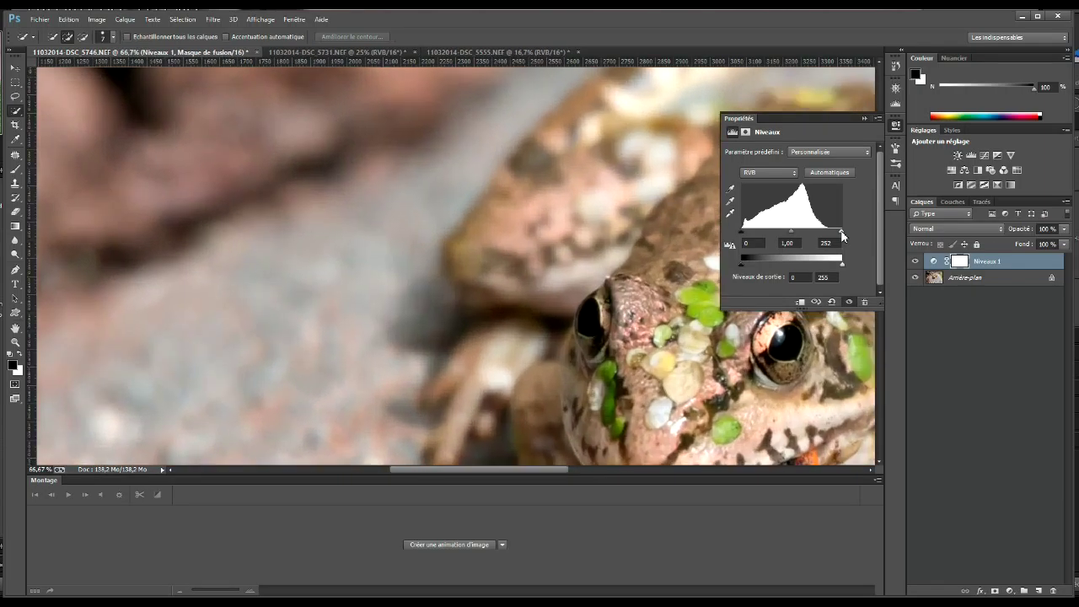
pyautogui.moveTo(709, 373); pyautogui.dragTo(694, 184)
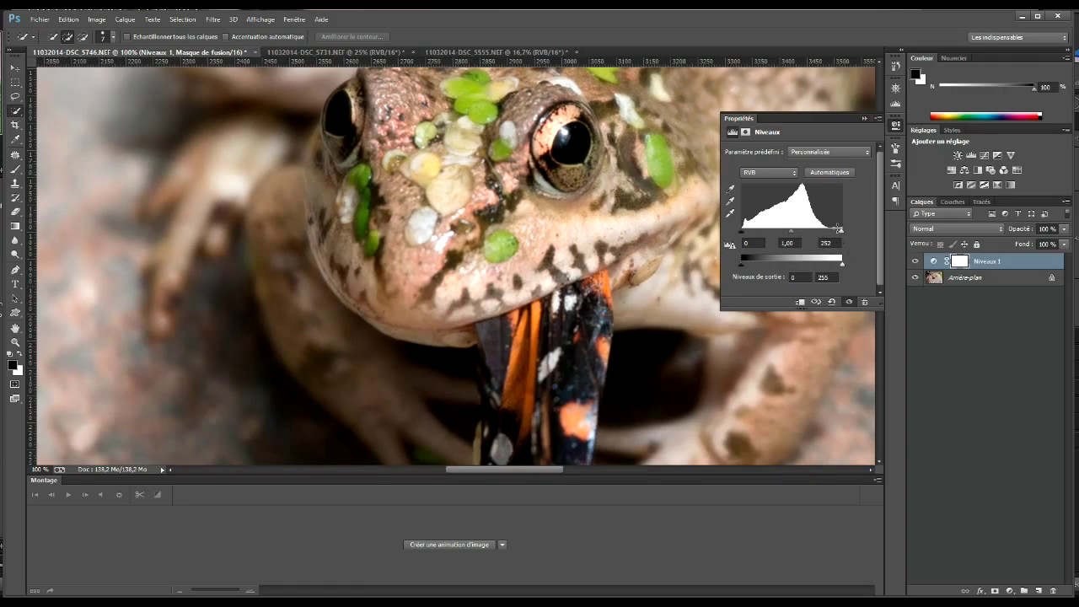
pyautogui.moveTo(840, 234); pyautogui.dragTo(841, 236)
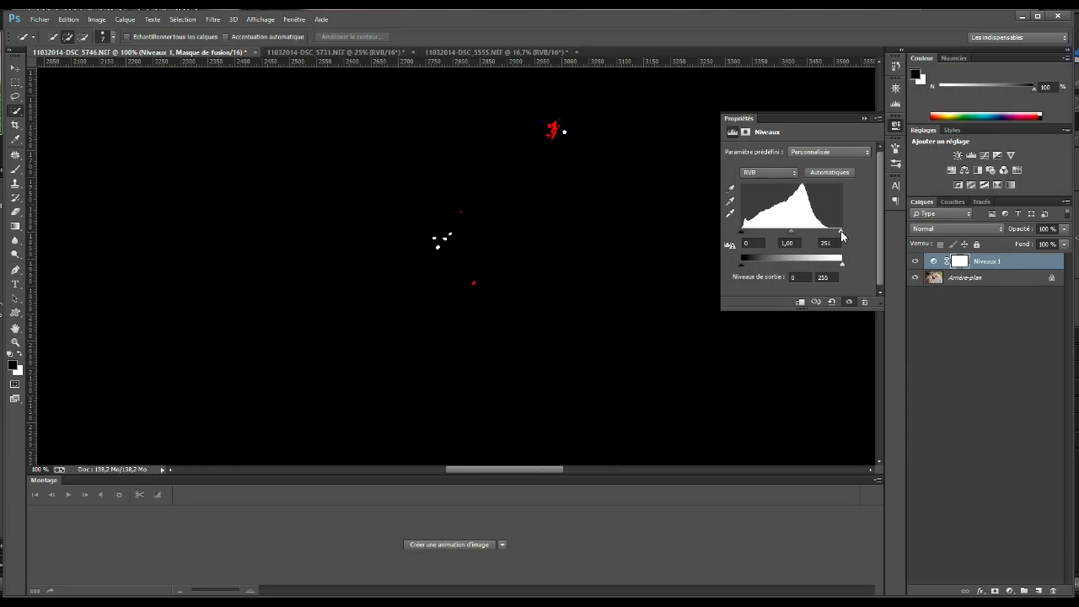
pyautogui.moveTo(841, 236); pyautogui.dragTo(841, 235)
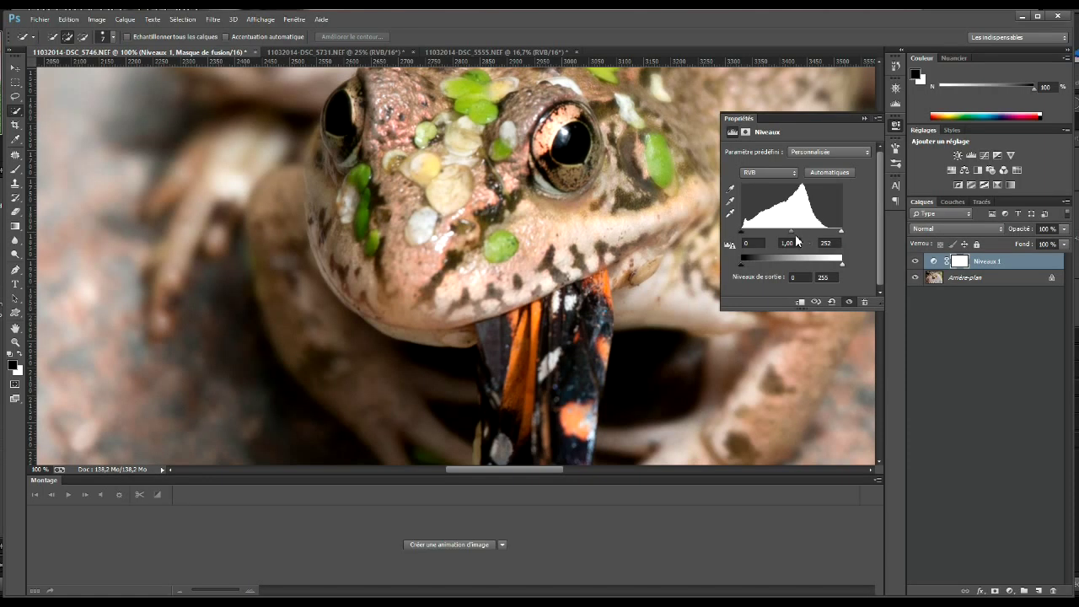
# Set the white point by sampling the clipped white spot on the frog's snout in the clipping preview
pyautogui.click(731, 213)
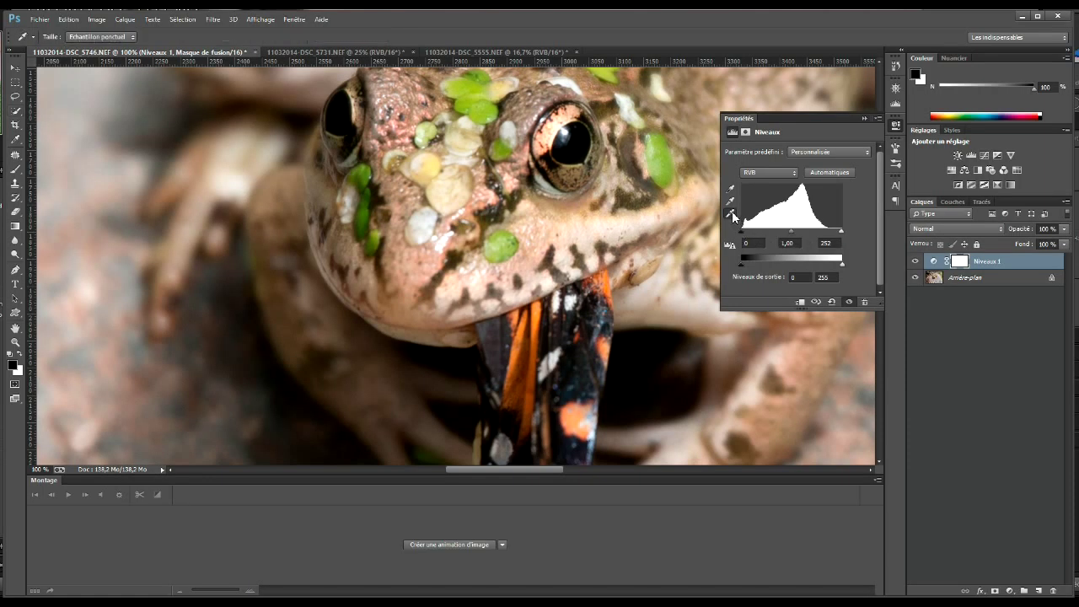
pyautogui.press('alt')
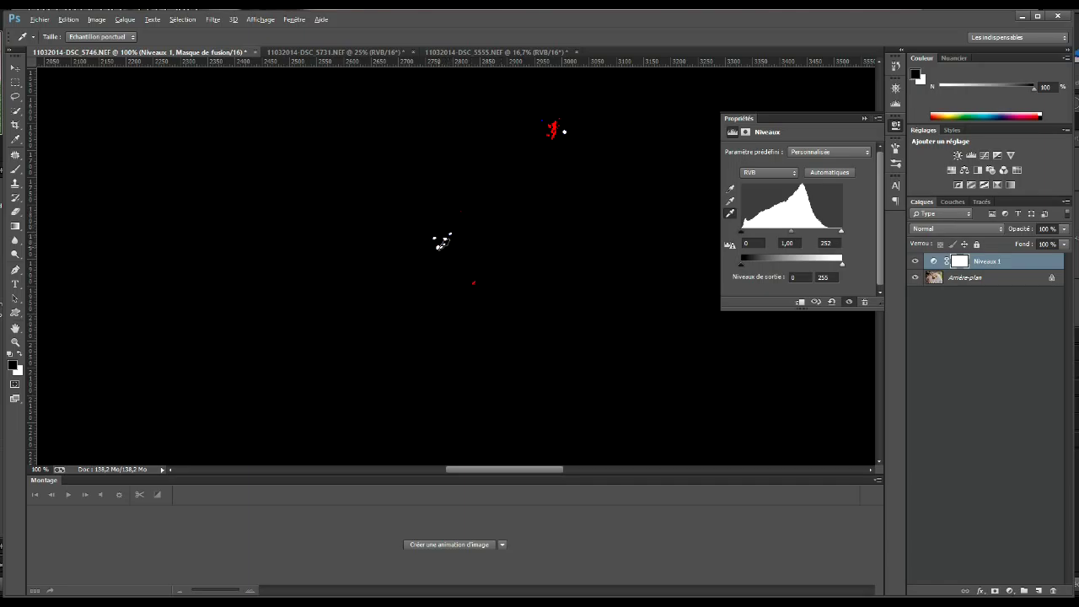
pyautogui.click(437, 246)
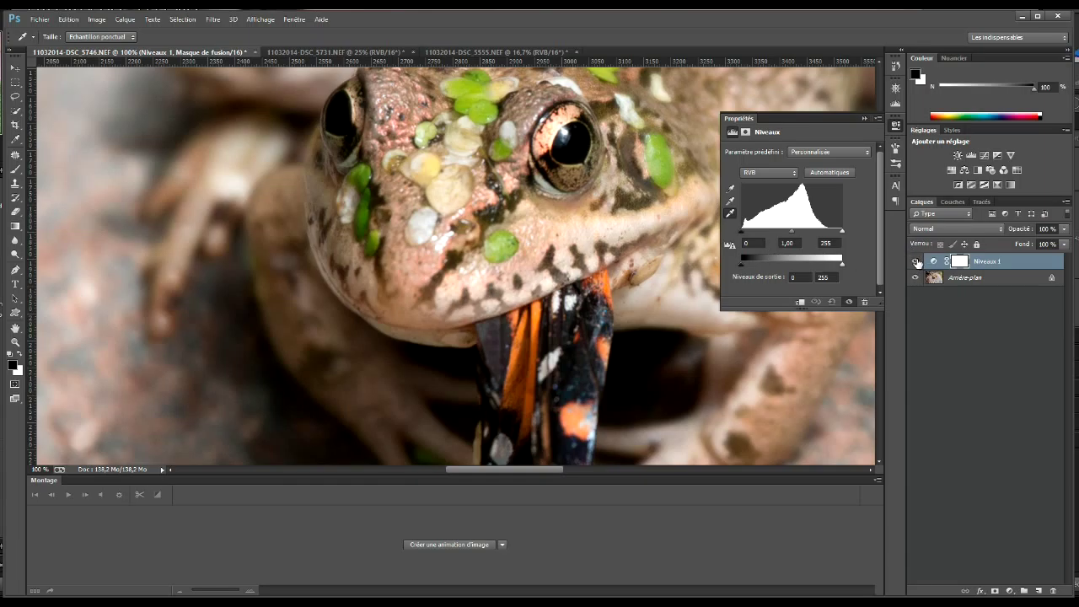
# Compare the frog photo with and without the Levels correction by toggling the adjustment layer's visibility
pyautogui.hotkey('ctrl', '-')
pyautogui.hotkey('ctrl', '-')
pyautogui.hotkey('ctrl', '-')
pyautogui.hotkey('ctrl', '-')
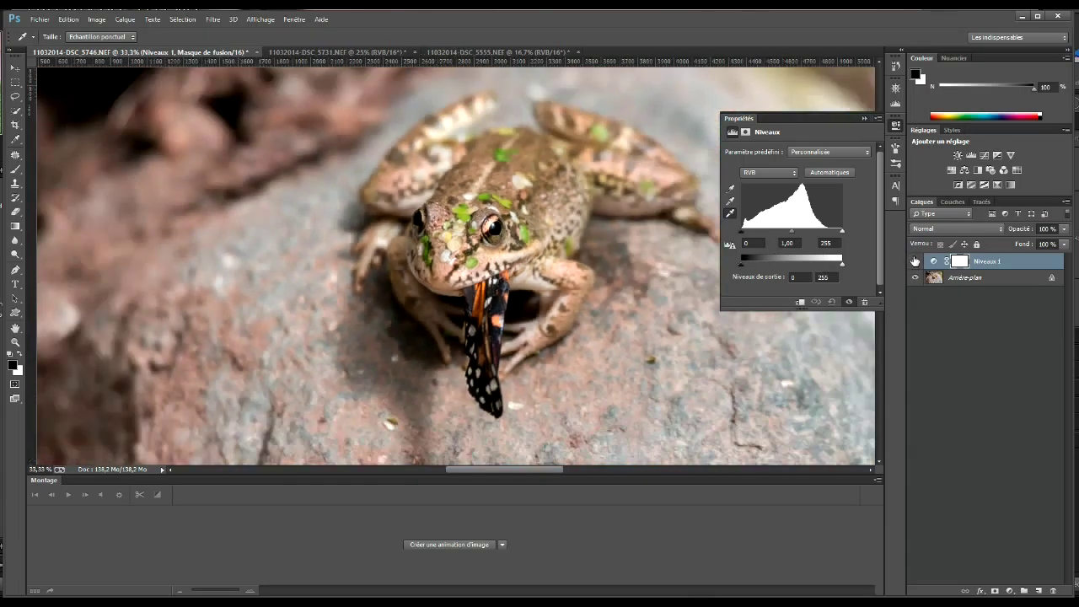
pyautogui.click(915, 262)
pyautogui.click(916, 262)
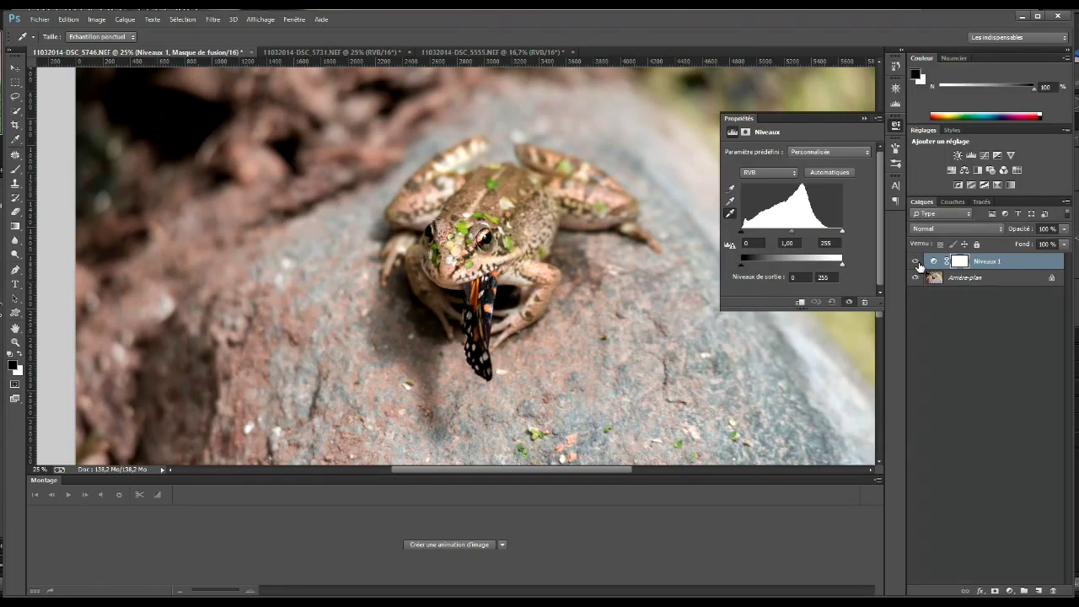
pyautogui.click(916, 262)
pyautogui.click(917, 262)
pyautogui.click(916, 262)
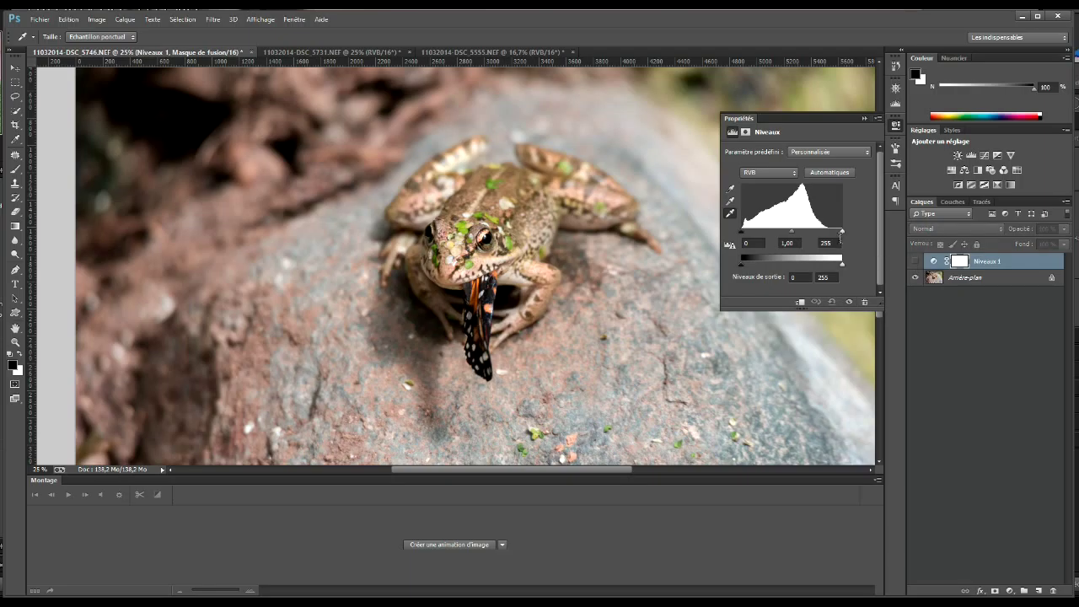
# Set the Levels white input to 247, show the layer, and sample the red clipped area at the frog's eye as white point
pyautogui.press('alt')
pyautogui.hotkey('ctrl', '+')
pyautogui.hotkey('ctrl', '+')
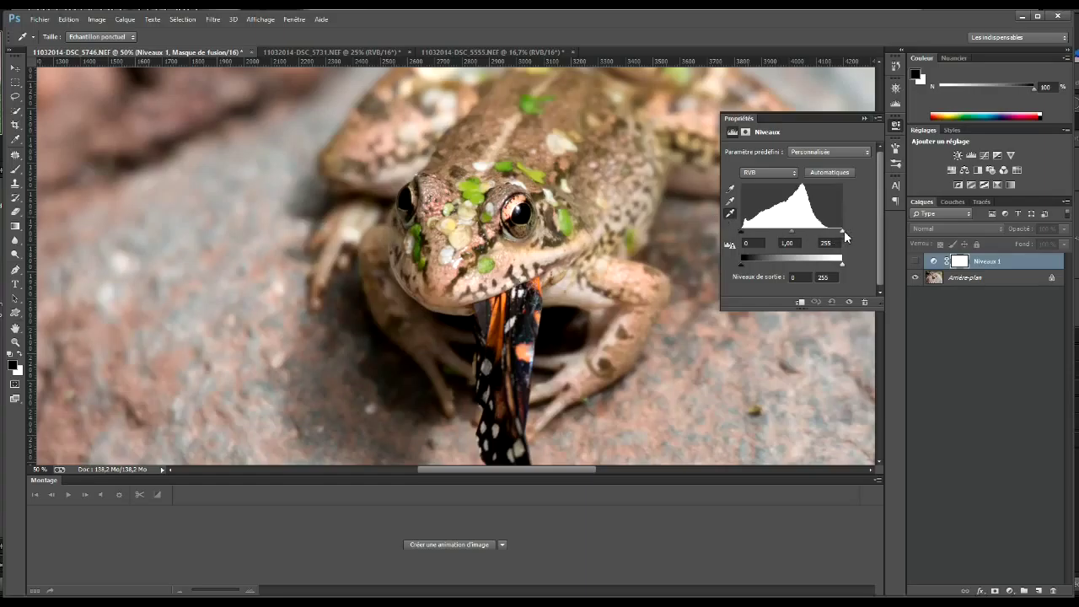
pyautogui.moveTo(843, 231); pyautogui.dragTo(838, 231)
pyautogui.click(915, 262)
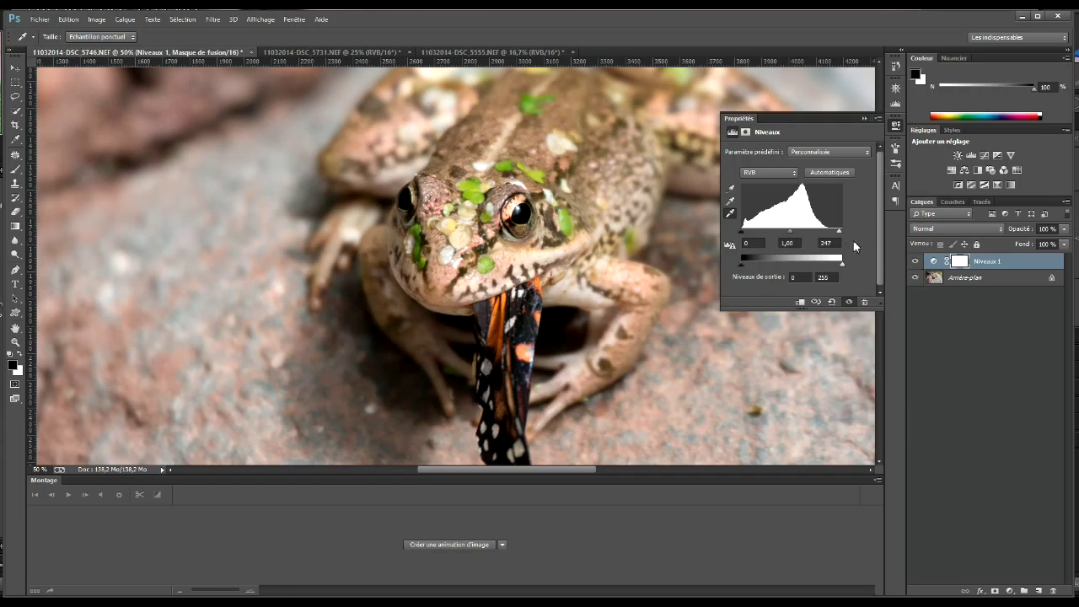
pyautogui.press('alt')
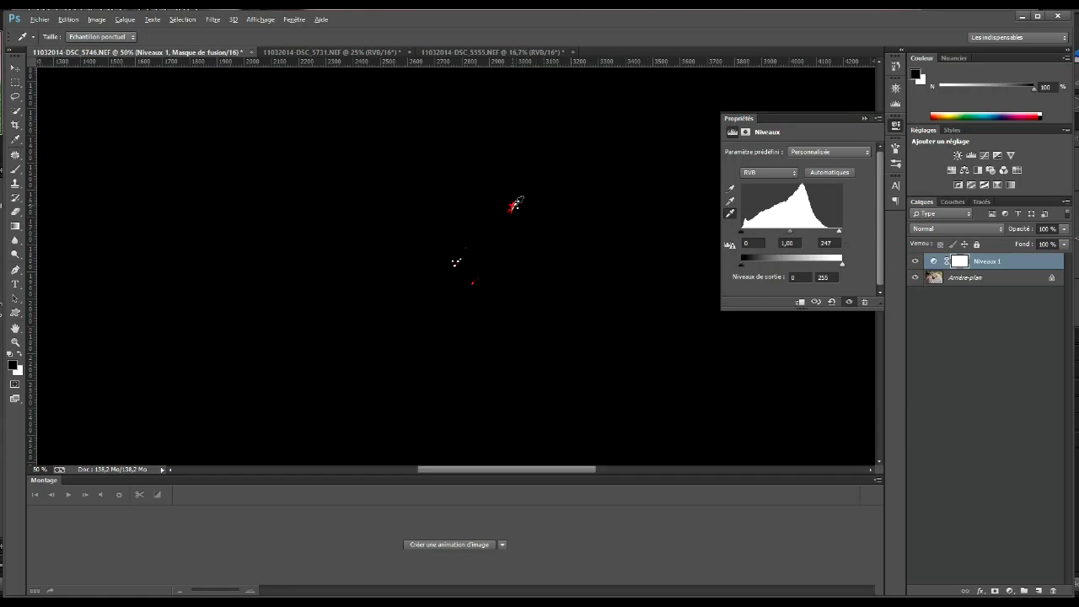
pyautogui.click(511, 209)
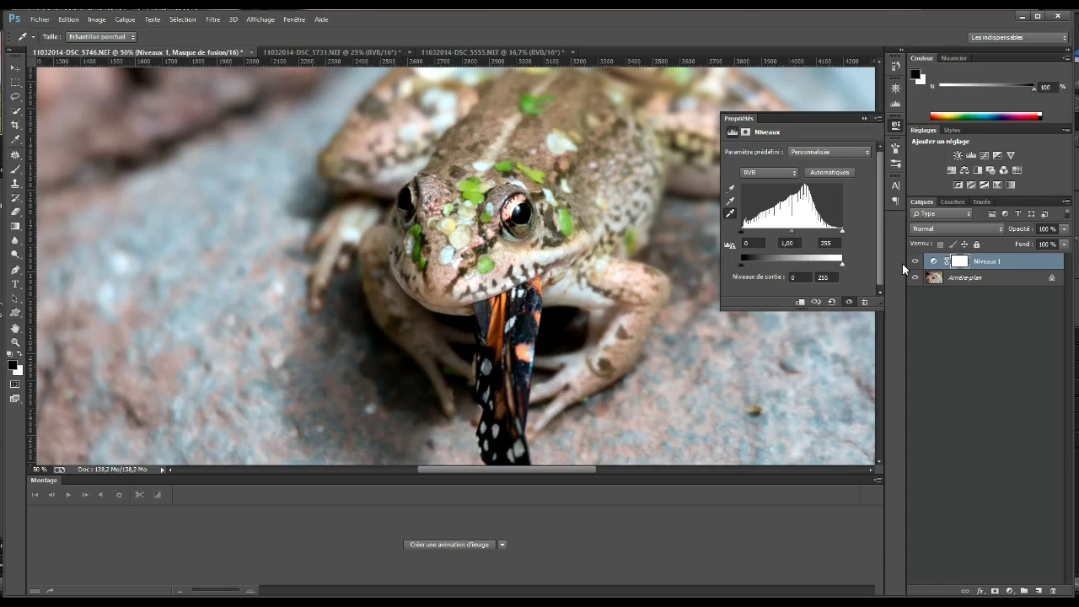
# Compare the whole frog photo before and after the eye-sampled white point by repeatedly hiding and showing the Levels layer
pyautogui.hotkey('ctrl', '-')
pyautogui.hotkey('ctrl', '-')
pyautogui.hotkey('ctrl', '-')
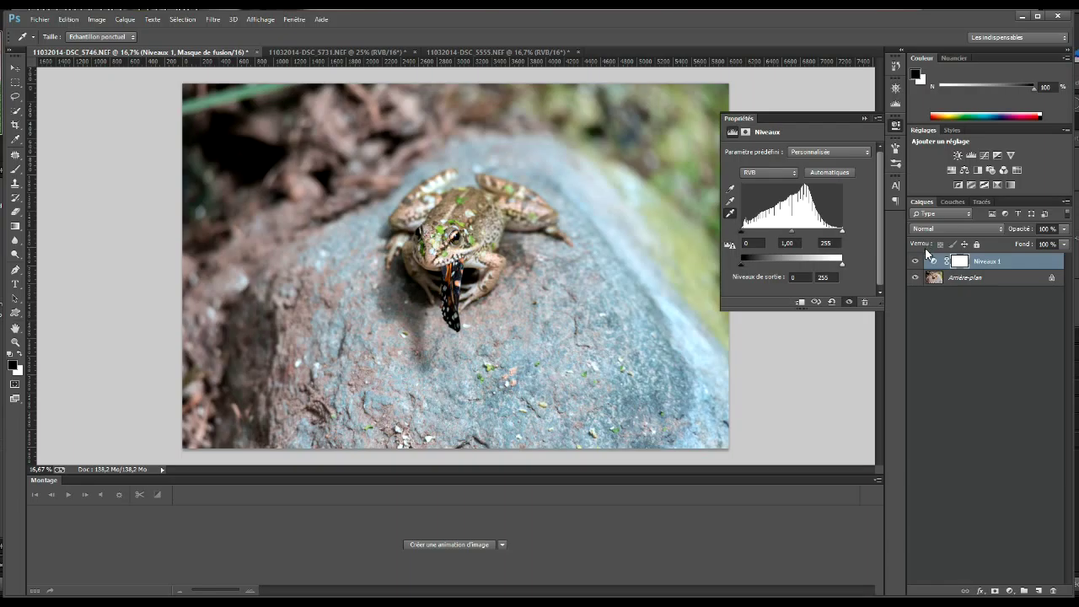
pyautogui.click(916, 261)
pyautogui.click(916, 261)
pyautogui.click(916, 262)
pyautogui.click(916, 261)
pyautogui.click(916, 262)
pyautogui.click(917, 262)
pyautogui.click(917, 262)
pyautogui.click(917, 262)
# Replace the Levels layer with a fresh one and set its white input to 248 using the highlight clipping preview
pyautogui.moveTo(1009, 262); pyautogui.dragTo(1059, 591)
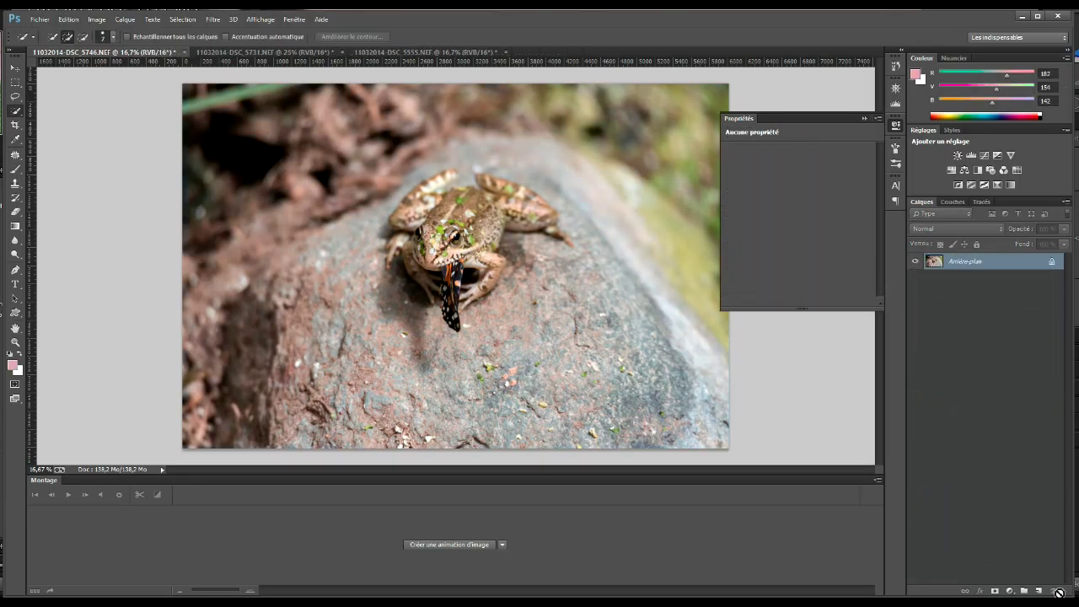
pyautogui.click(972, 156)
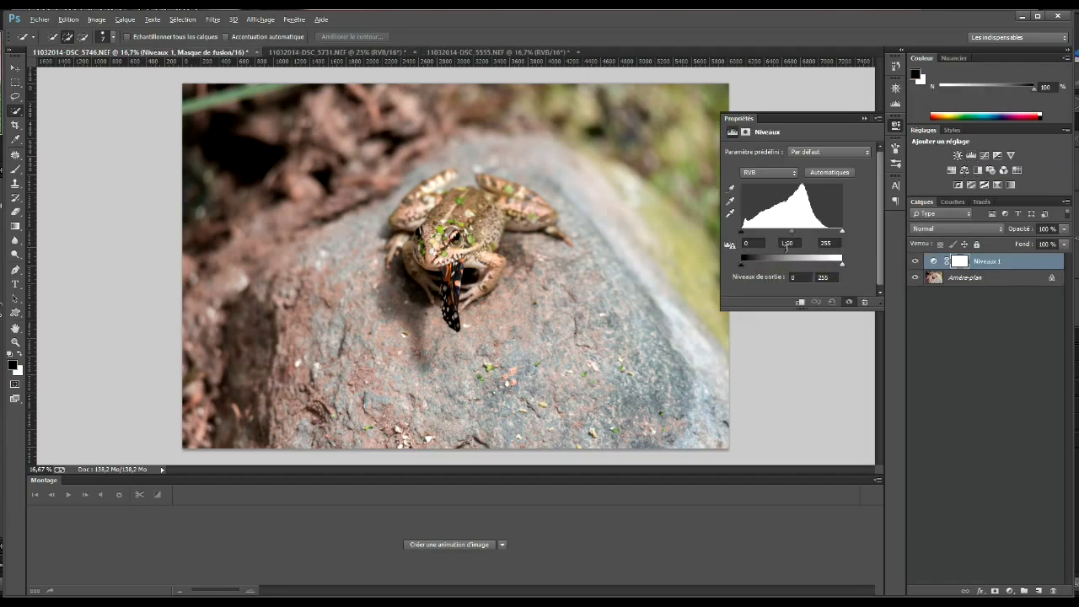
pyautogui.keyDown('alt'); pyautogui.moveTo(841, 231); pyautogui.dragTo(841, 230); pyautogui.keyUp('alt')
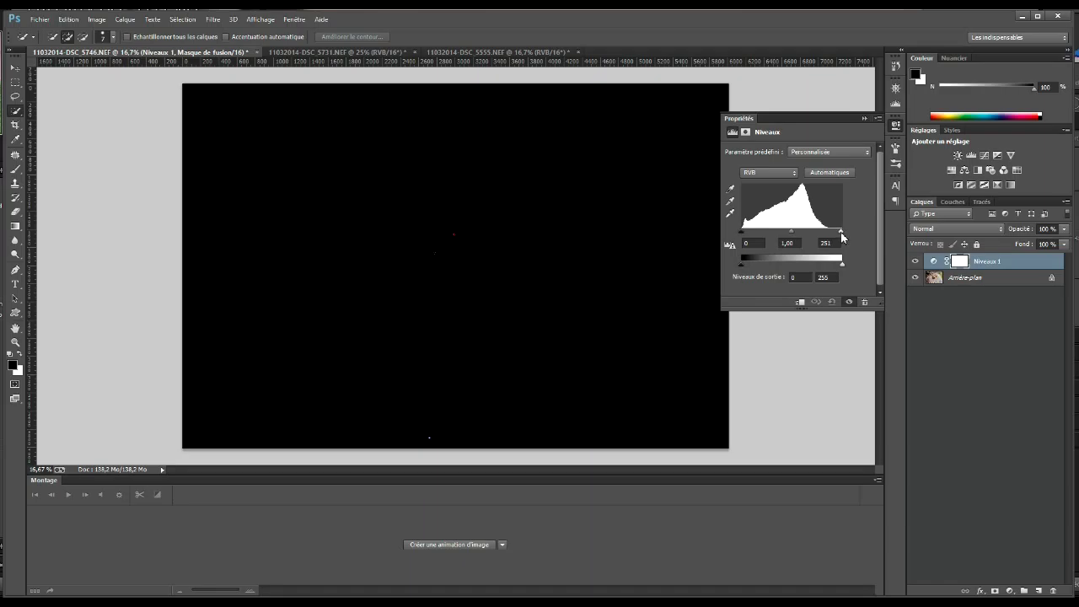
pyautogui.moveTo(841, 234); pyautogui.dragTo(840, 234)
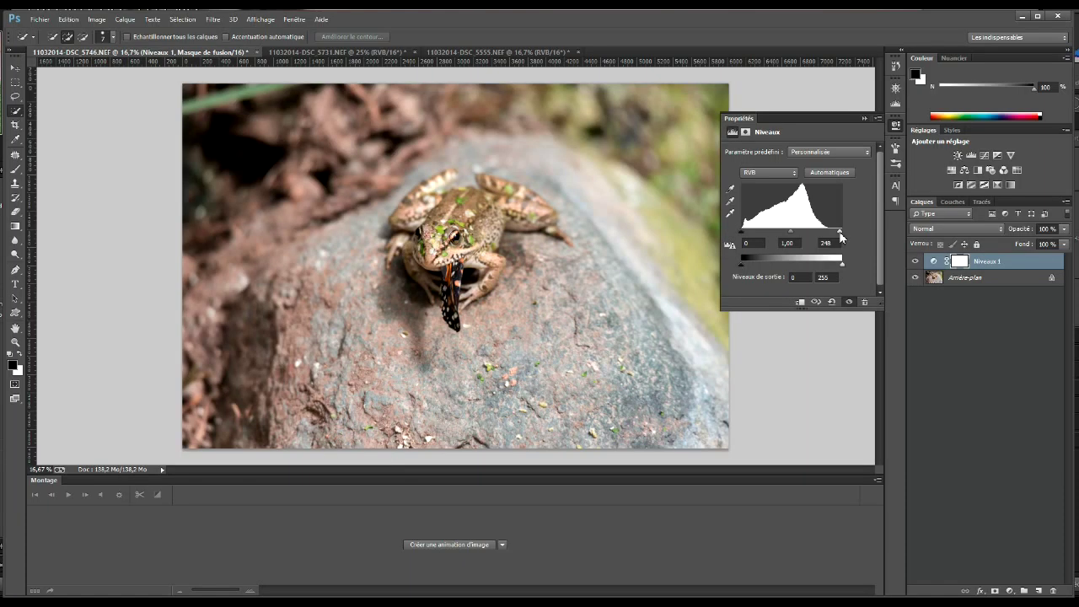
# Set the new Levels layer's white point by sampling the red clipped area at the frog's eye
pyautogui.hotkey('ctrl', '+')
pyautogui.hotkey('ctrl', '+')
pyautogui.hotkey('ctrl', '+')
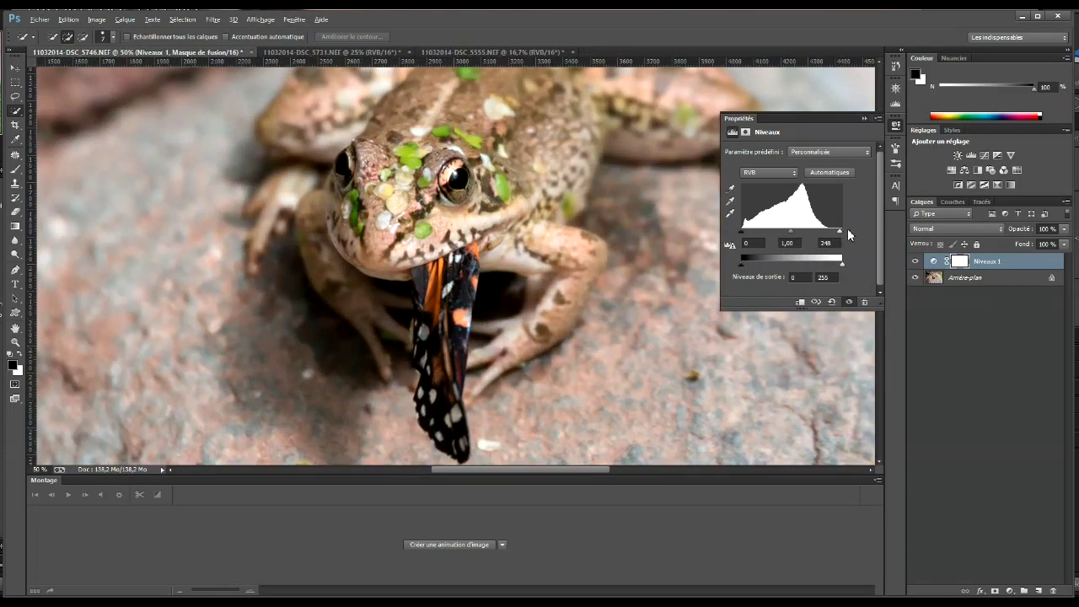
pyautogui.click(730, 214)
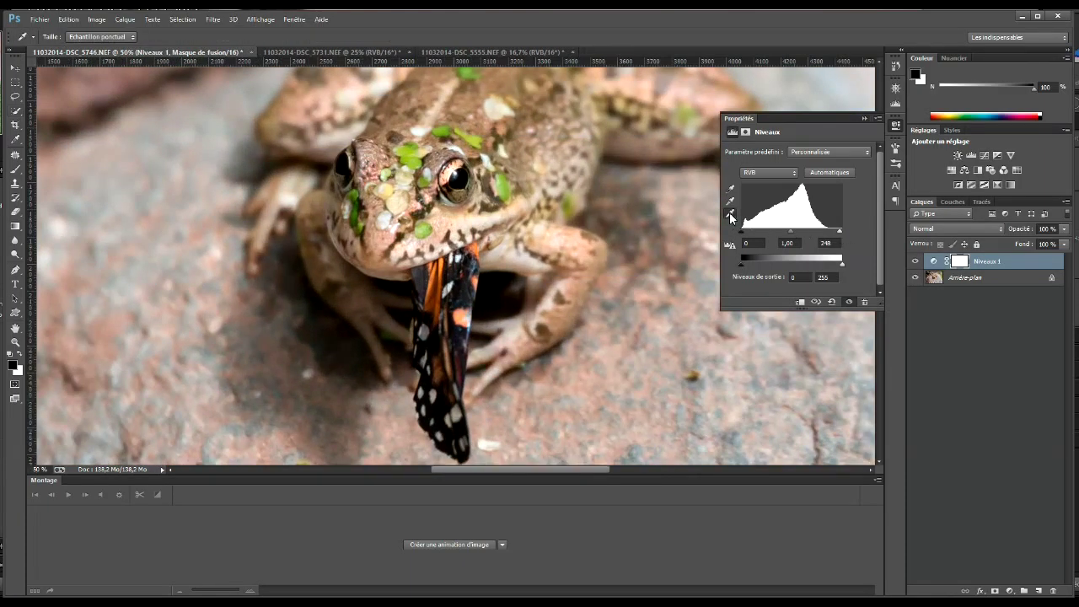
pyautogui.press('alt')
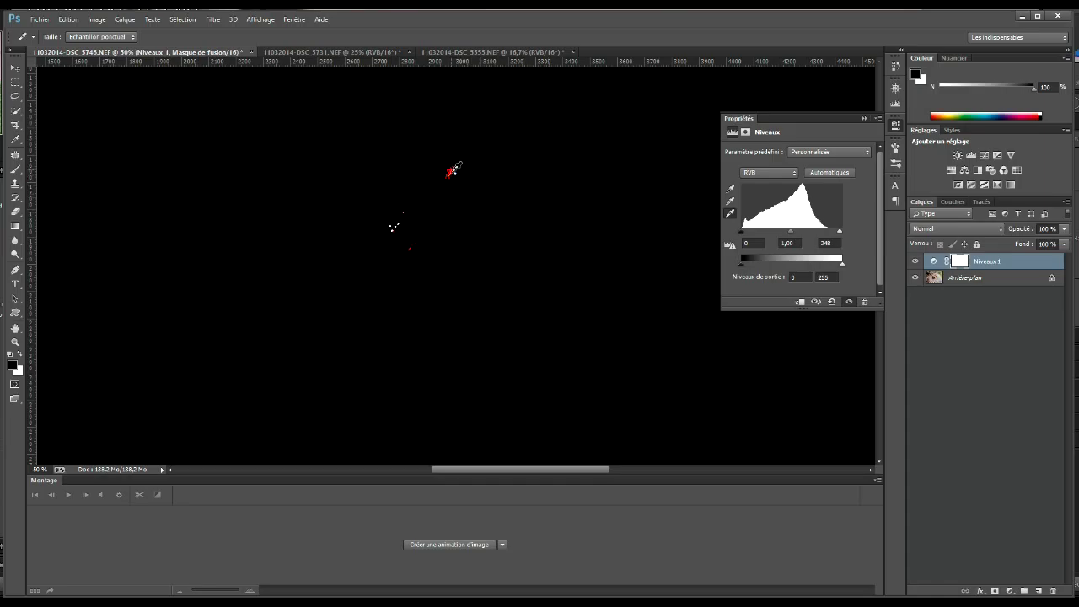
pyautogui.click(450, 174)
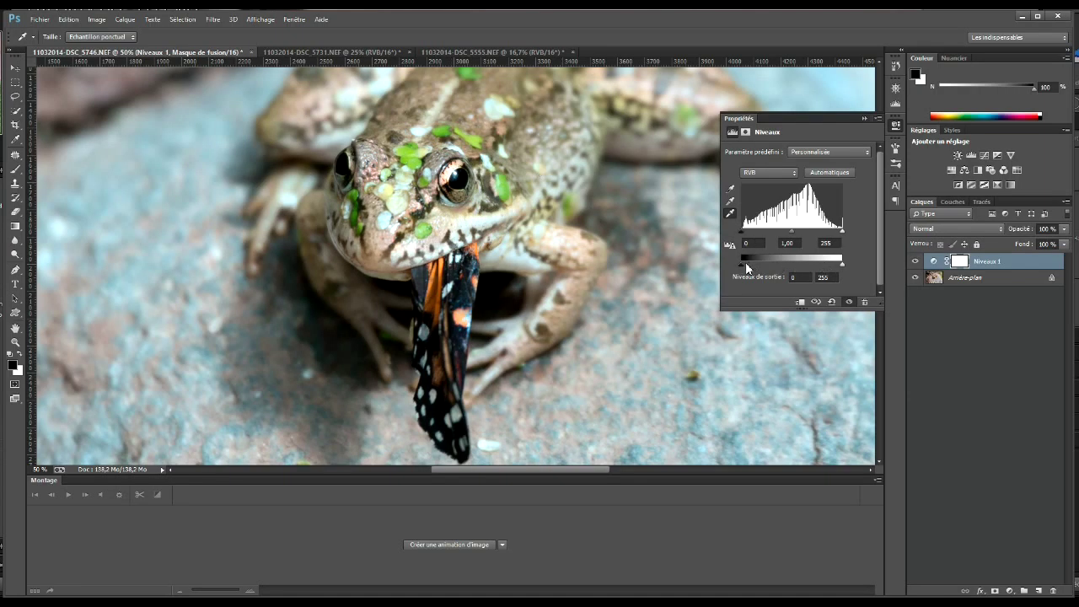
pyautogui.hotkey('ctrl', '-')
pyautogui.hotkey('ctrl', '-')
pyautogui.hotkey('ctrl', '-')
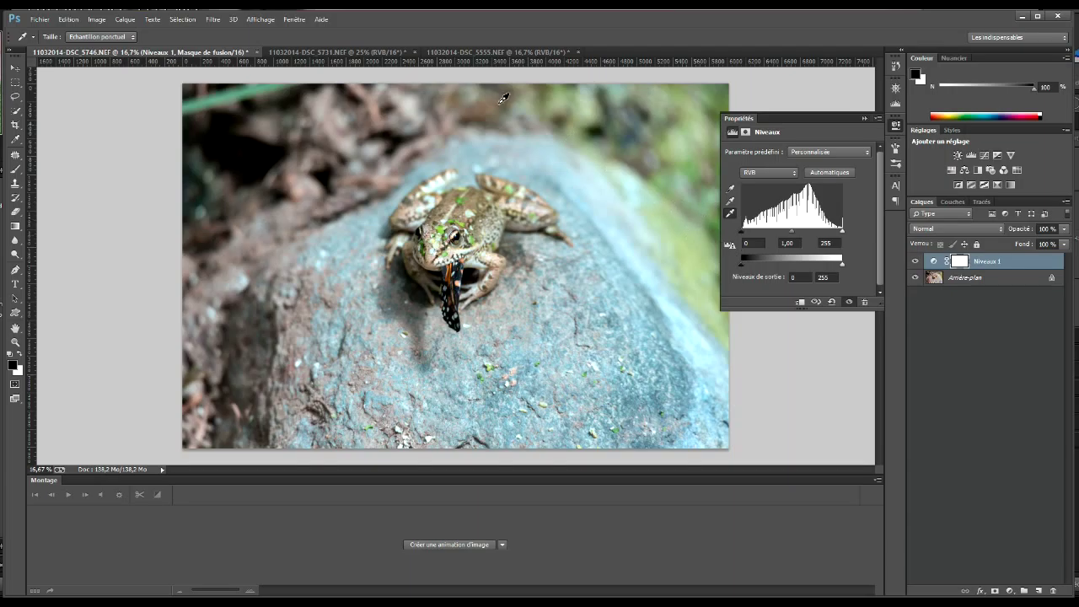
# In the butterfly photo 11032014-DSC_5731.NEF, add a Levels layer and sample a pale spot near the wing tip as white point
pyautogui.click(356, 52)
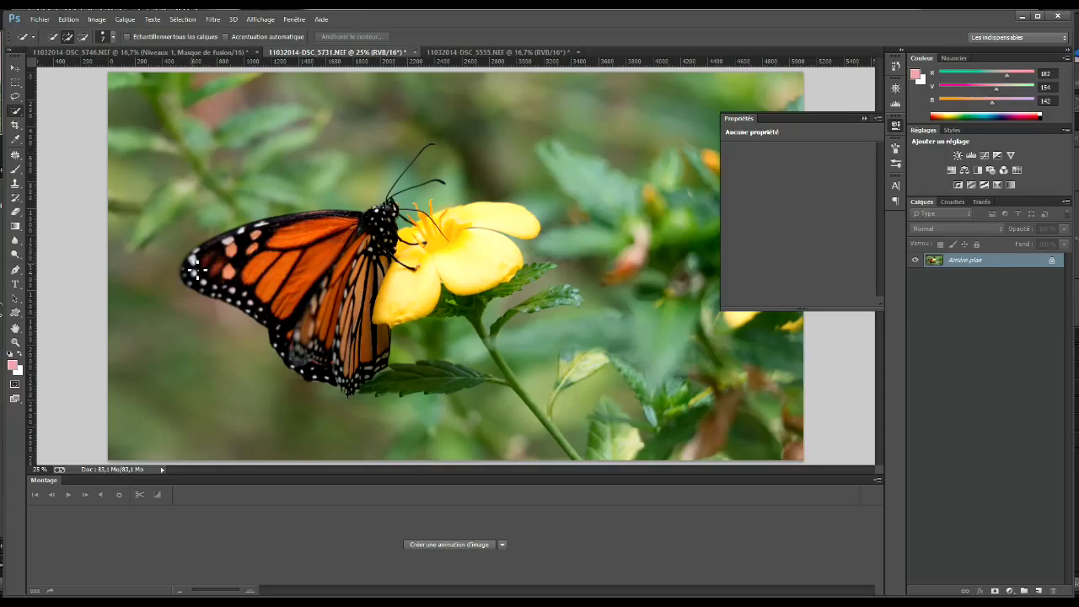
pyautogui.click(971, 155)
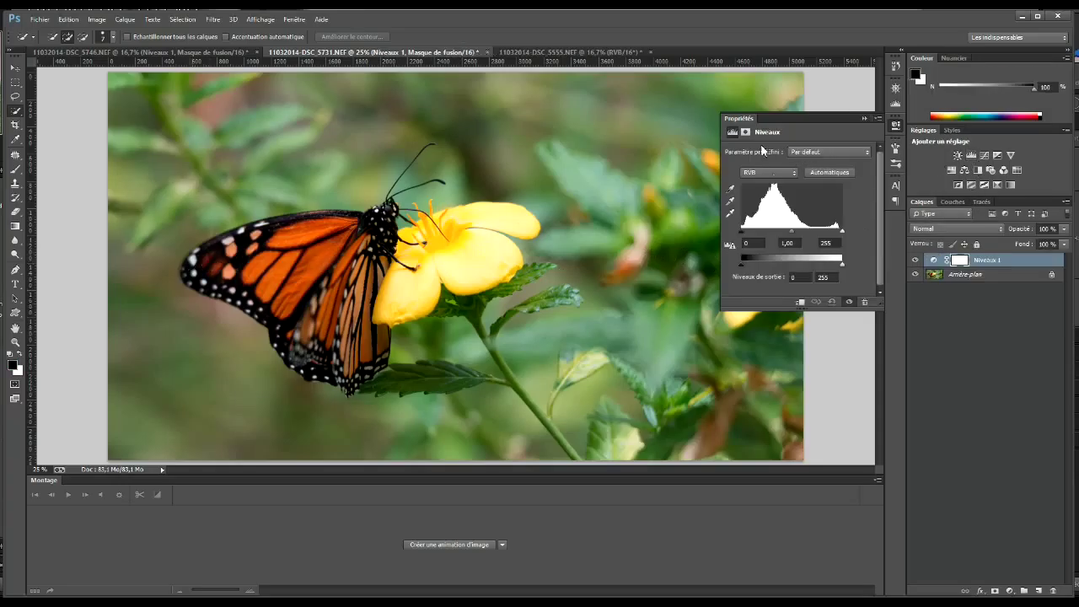
pyautogui.click(730, 213)
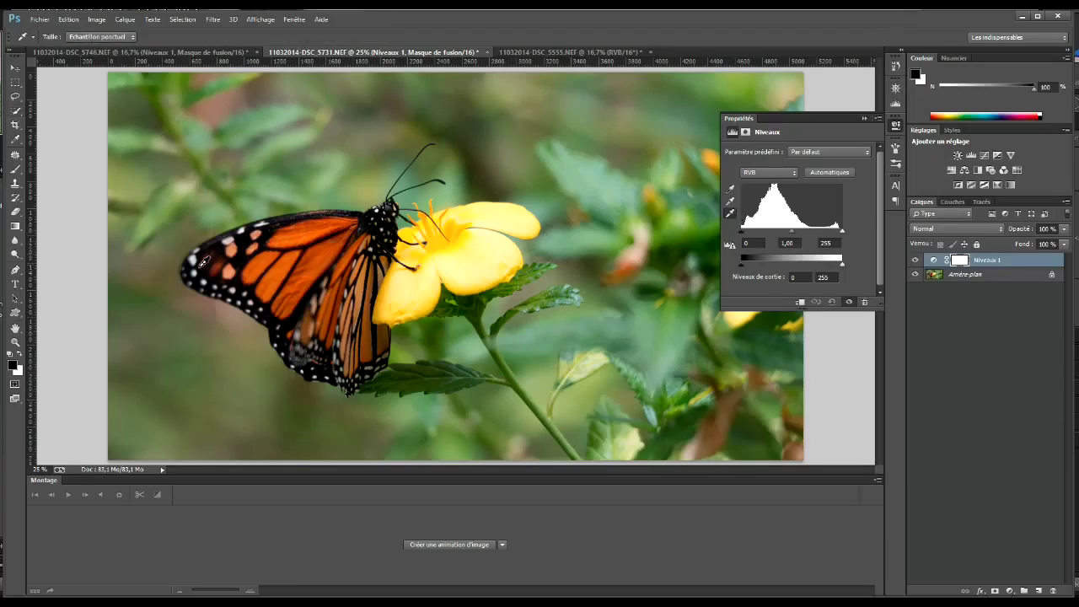
pyautogui.click(198, 259)
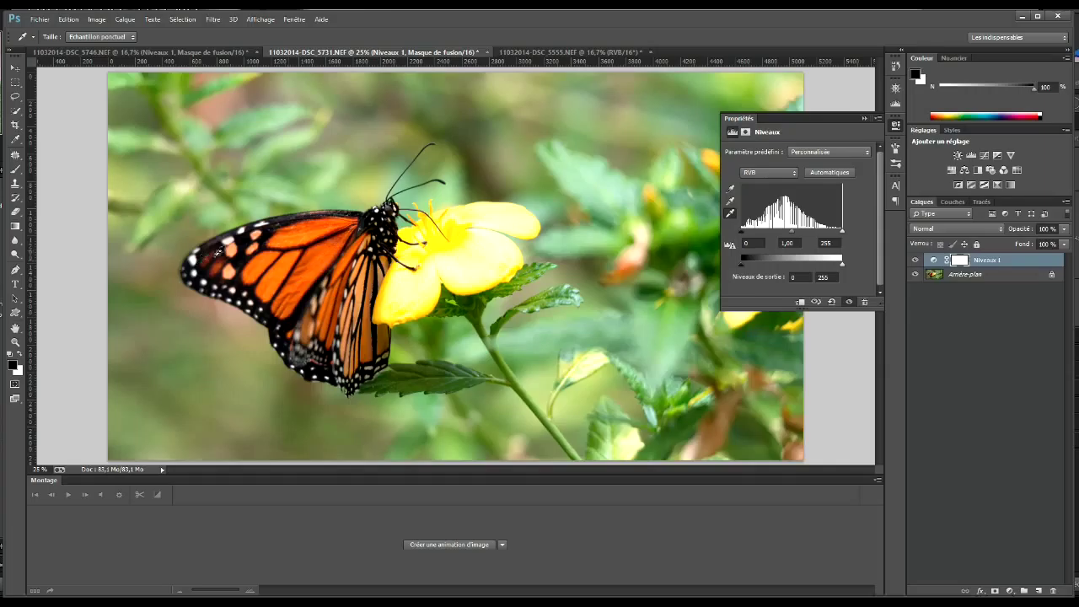
# Hide the butterfly photo's Levels adjustment layer
pyautogui.moveTo(1018, 267); pyautogui.dragTo(1043, 263)
pyautogui.press('w')
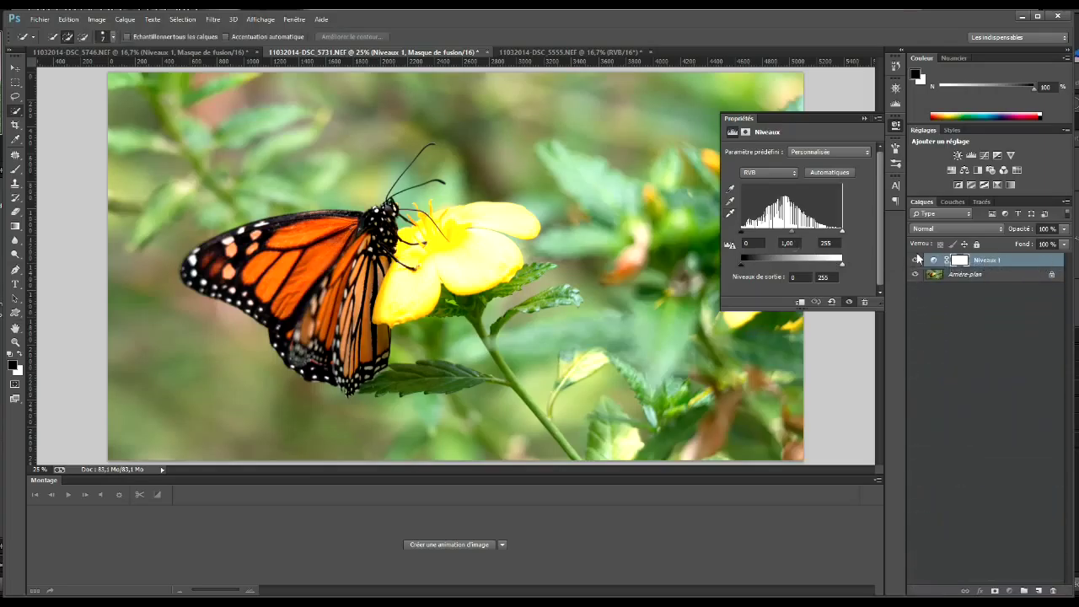
pyautogui.click(915, 264)
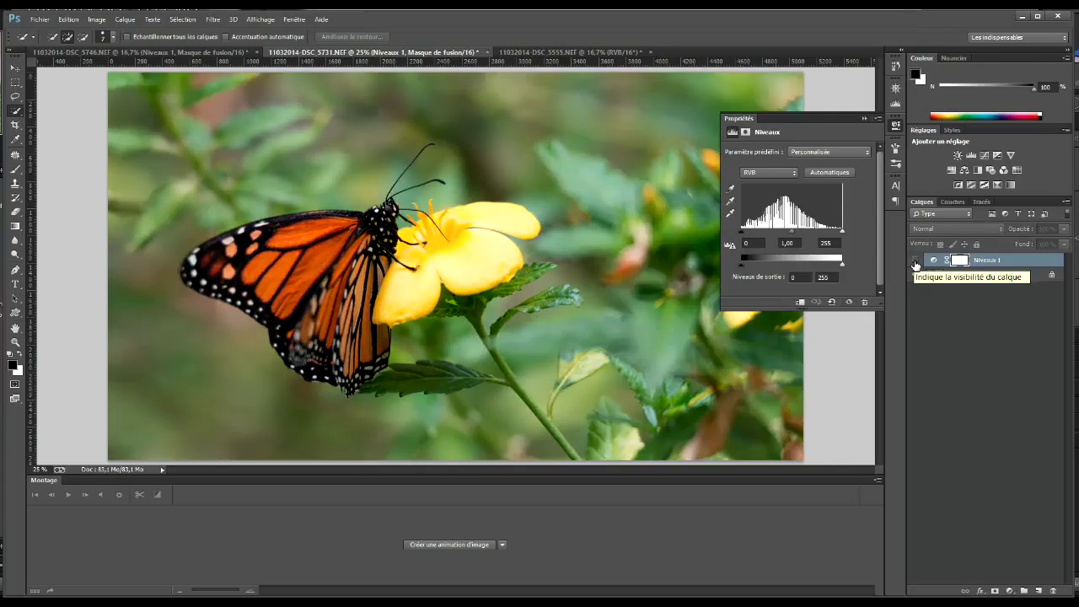
# Add a second Levels adjustment layer to the butterfly photo and set its white input to 244 using the highlight clipping preview
pyautogui.click(973, 153)
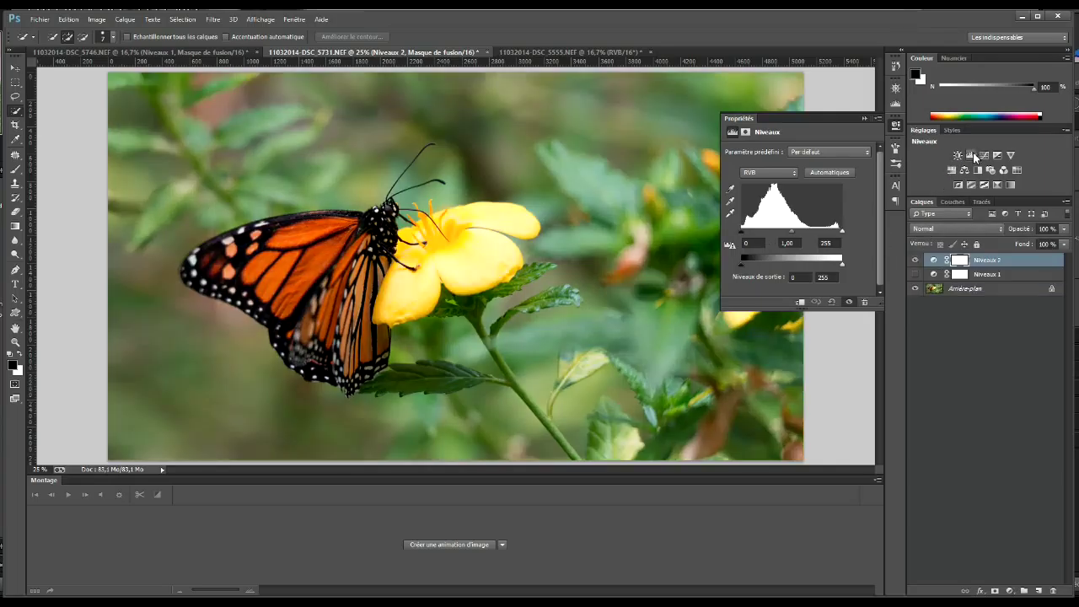
pyautogui.keyDown('alt'); pyautogui.click(843, 233); pyautogui.keyUp('alt')
pyautogui.moveTo(843, 234); pyautogui.dragTo(837, 233)
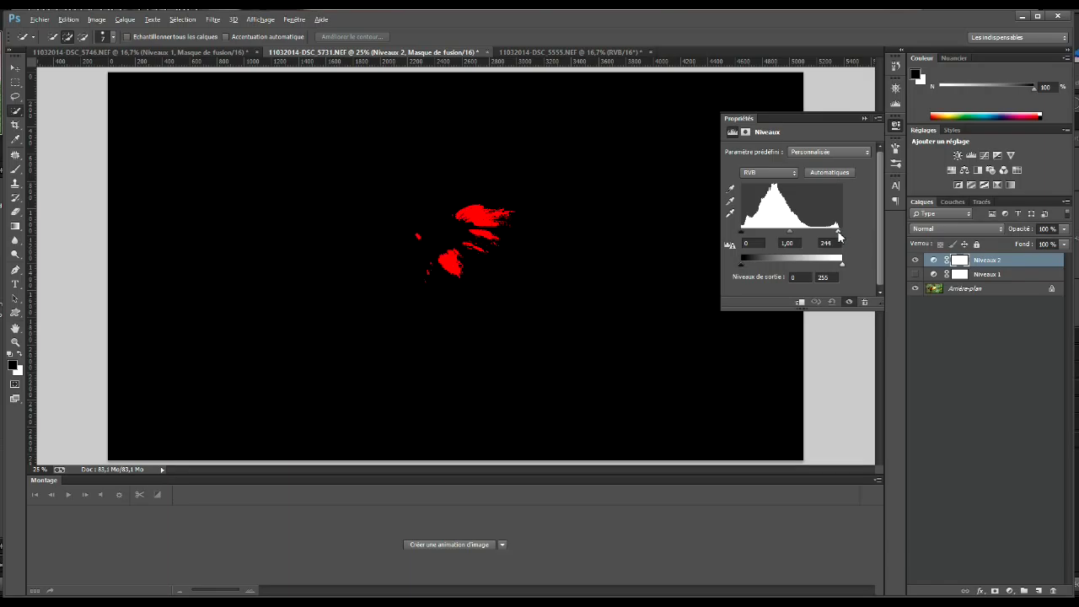
# Set the white input of the butterfly photo's second Levels layer to 245 using the highlight clipping preview
pyautogui.moveTo(837, 236); pyautogui.dragTo(838, 235)
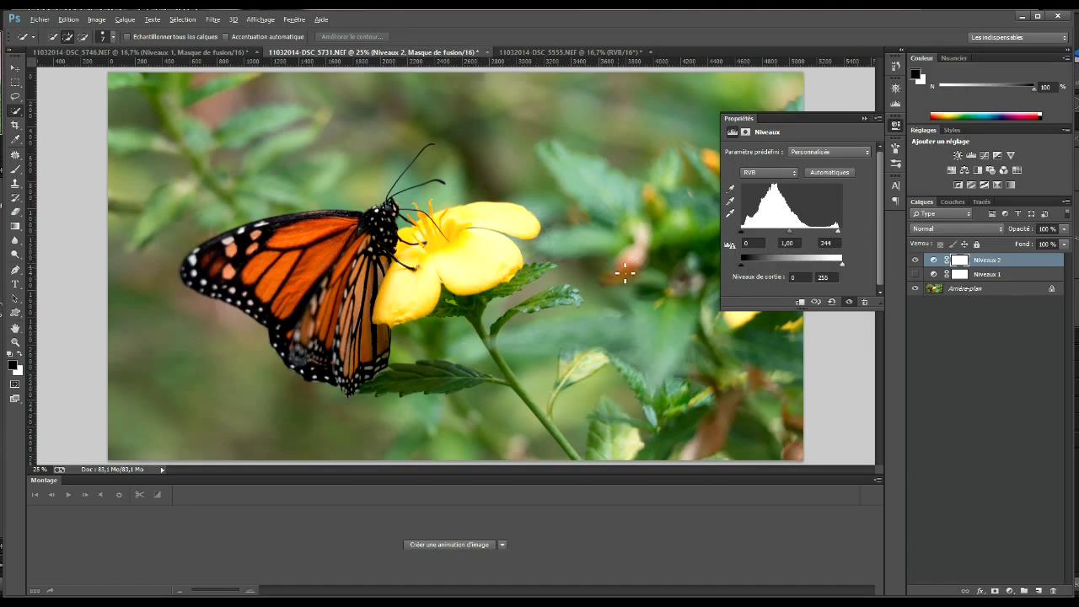
pyautogui.moveTo(837, 234); pyautogui.dragTo(840, 237)
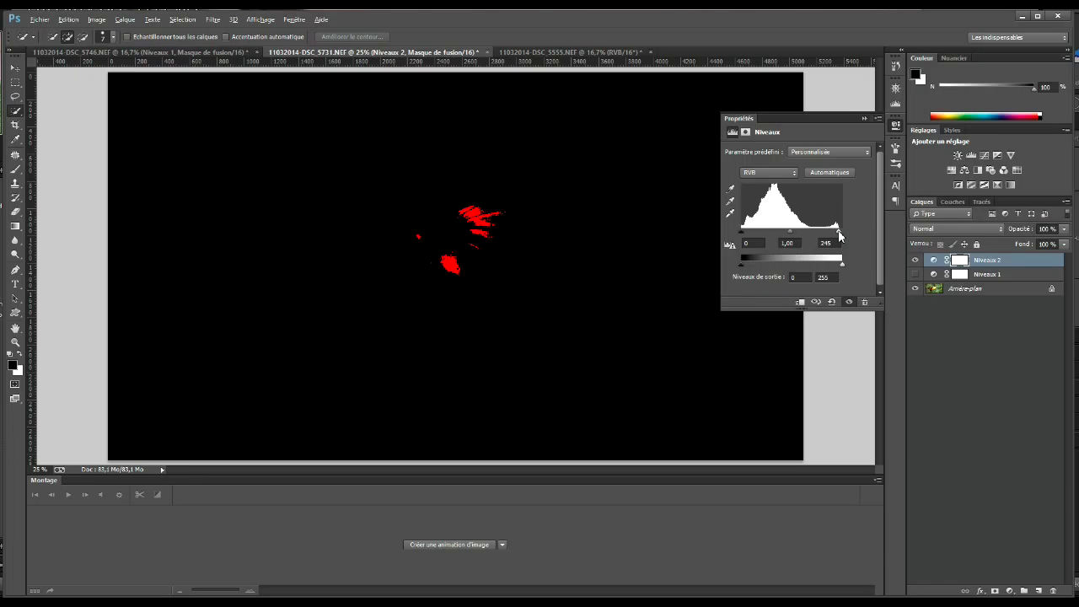
pyautogui.moveTo(839, 237); pyautogui.dragTo(839, 237)
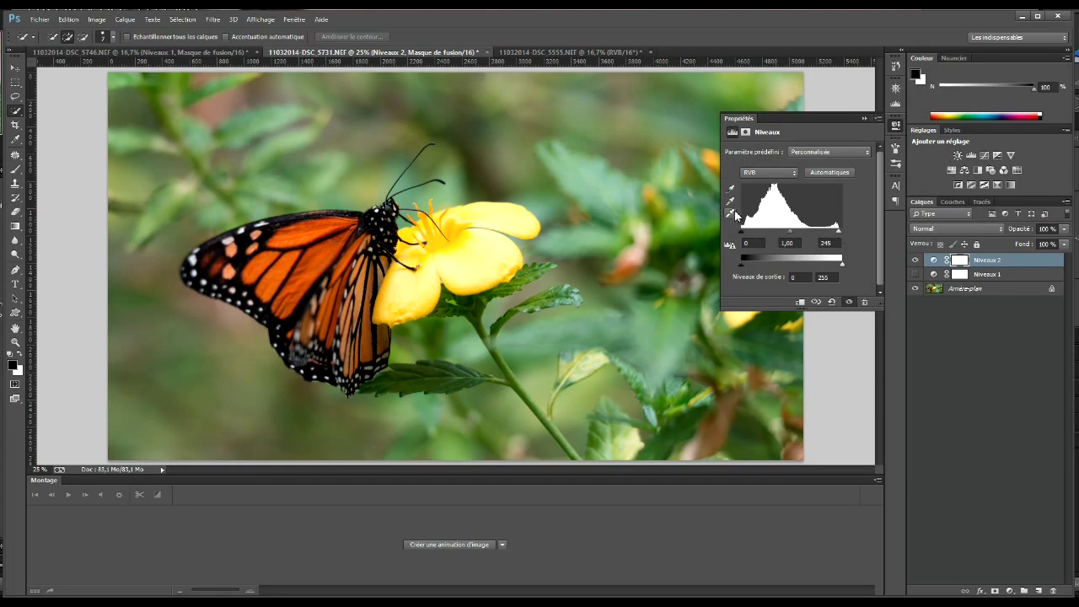
# Set the second Levels layer's white point by sampling the clipped highlight area on the yellow flower's petal
pyautogui.click(732, 214)
pyautogui.moveTo(559, 225); pyautogui.dragTo(452, 265)
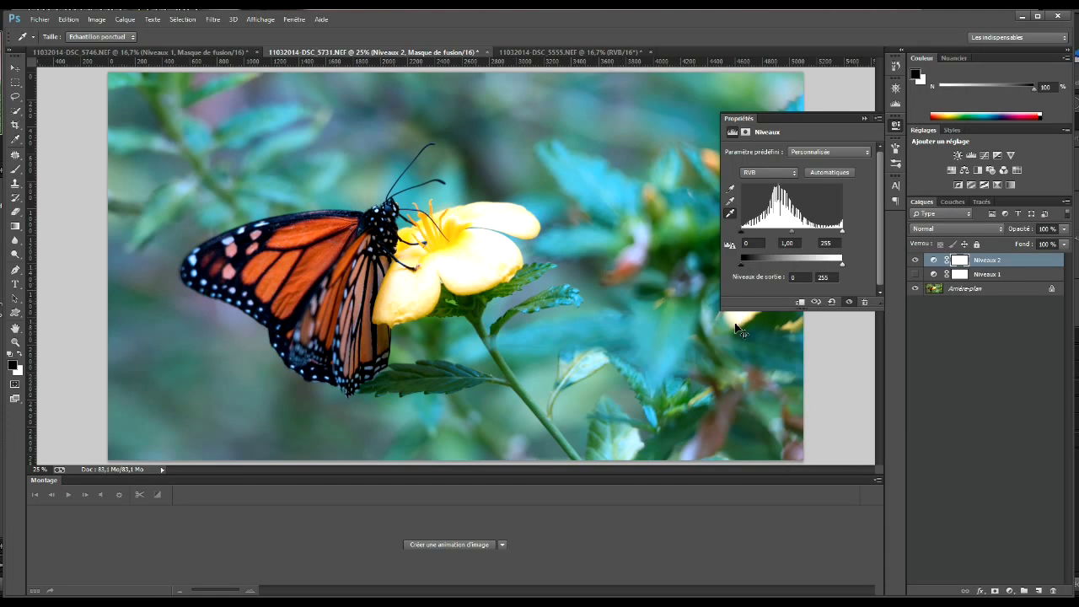
pyautogui.hotkey('ctrl', '-')
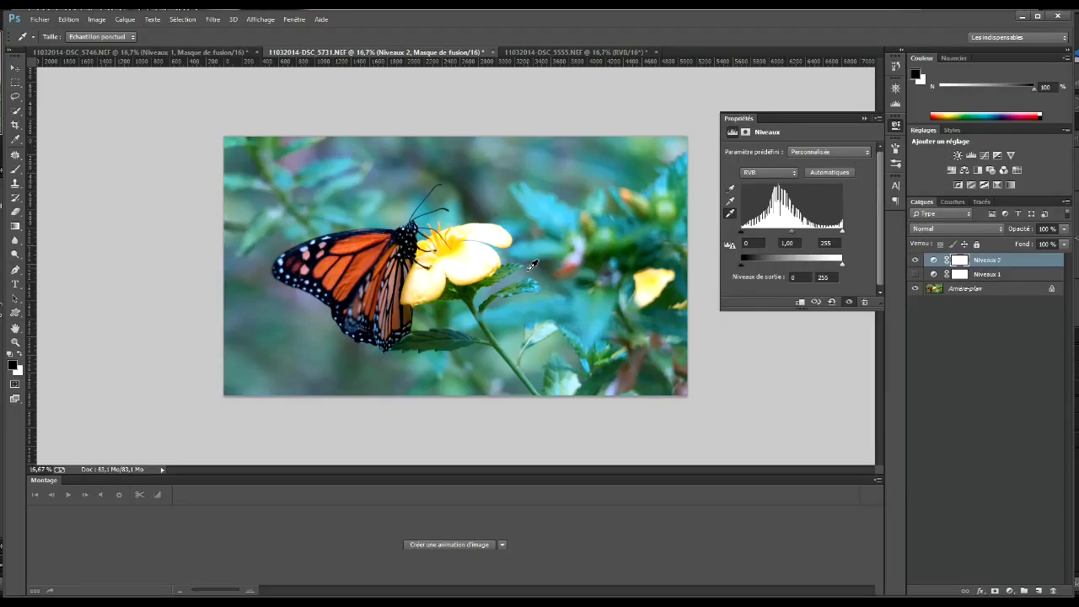
# Compare the butterfly photo's two Levels corrections by toggling their visibility, leaving only Niveaux 2 visible above the background
pyautogui.click(916, 274)
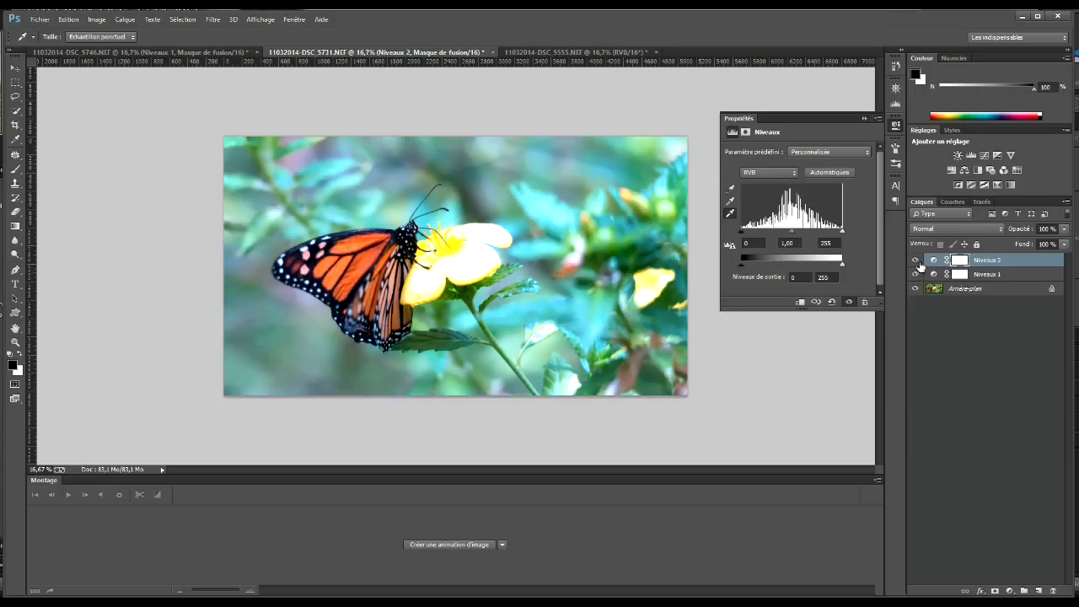
pyautogui.click(916, 261)
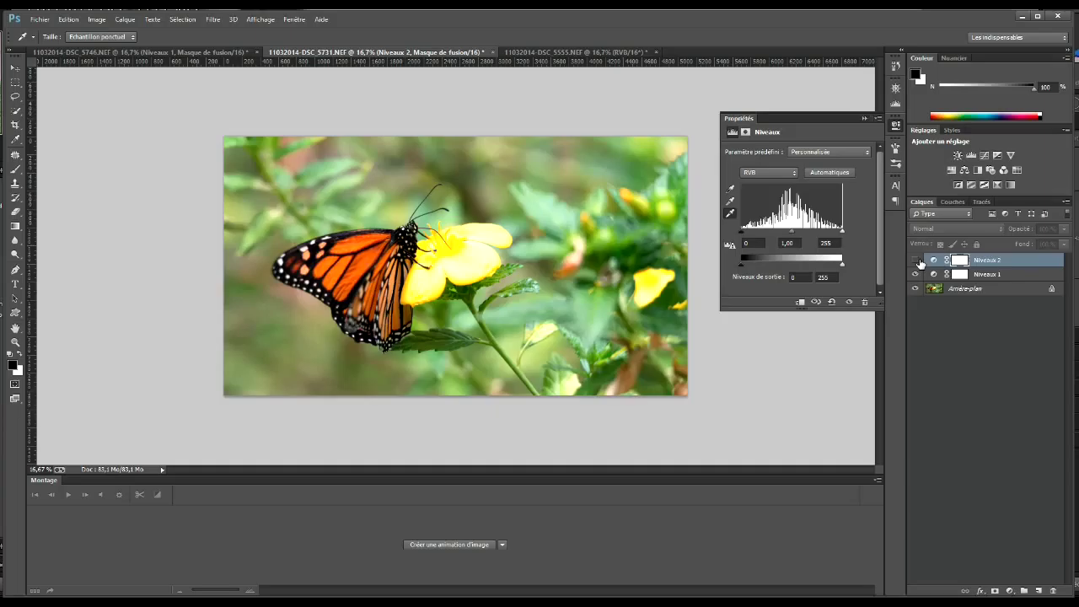
pyautogui.click(916, 261)
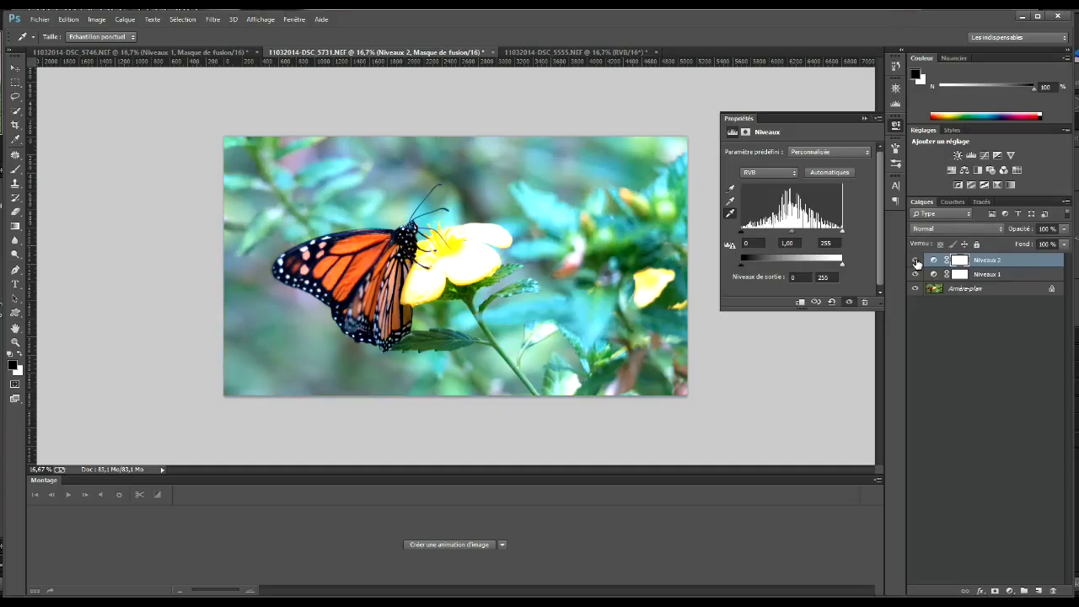
pyautogui.click(915, 275)
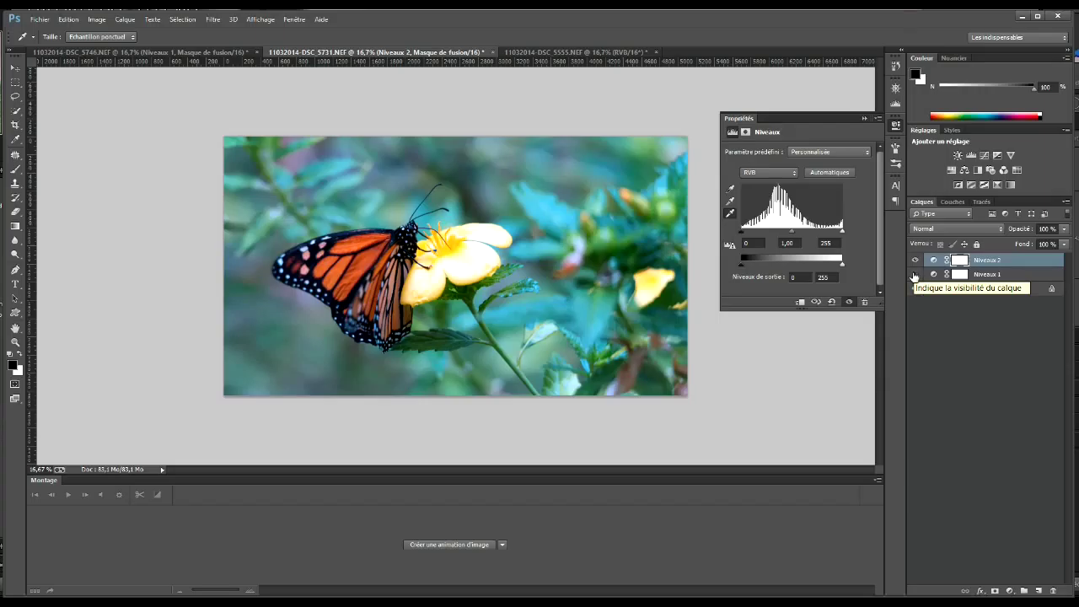
pyautogui.click(914, 274)
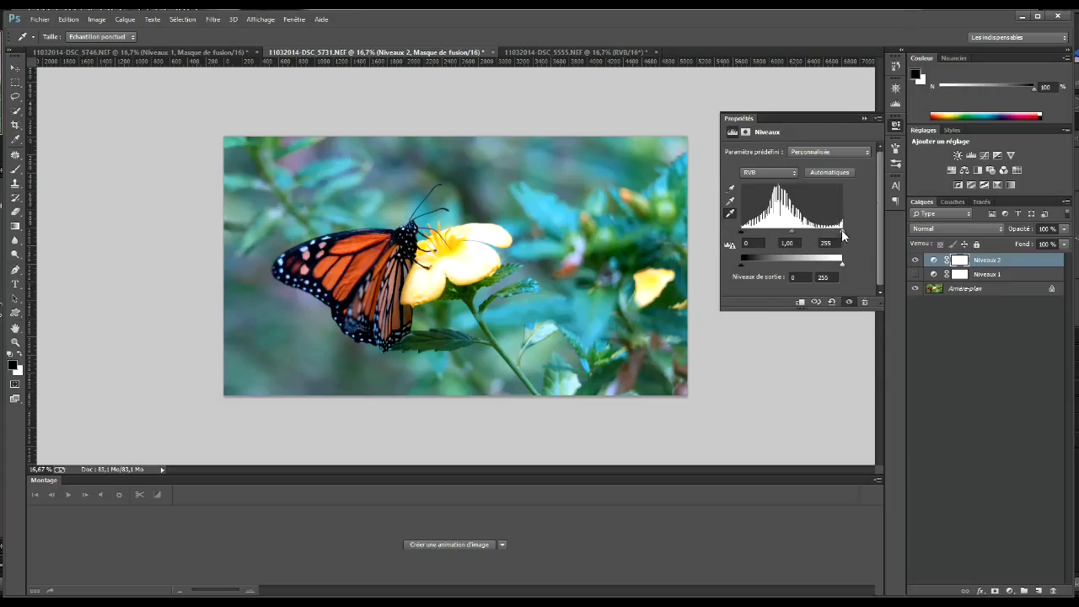
# In the stork photo 11032014-DSC_5555.NEF, add a Levels layer and set its white input to 252 using the highlight clipping preview
pyautogui.click(567, 56)
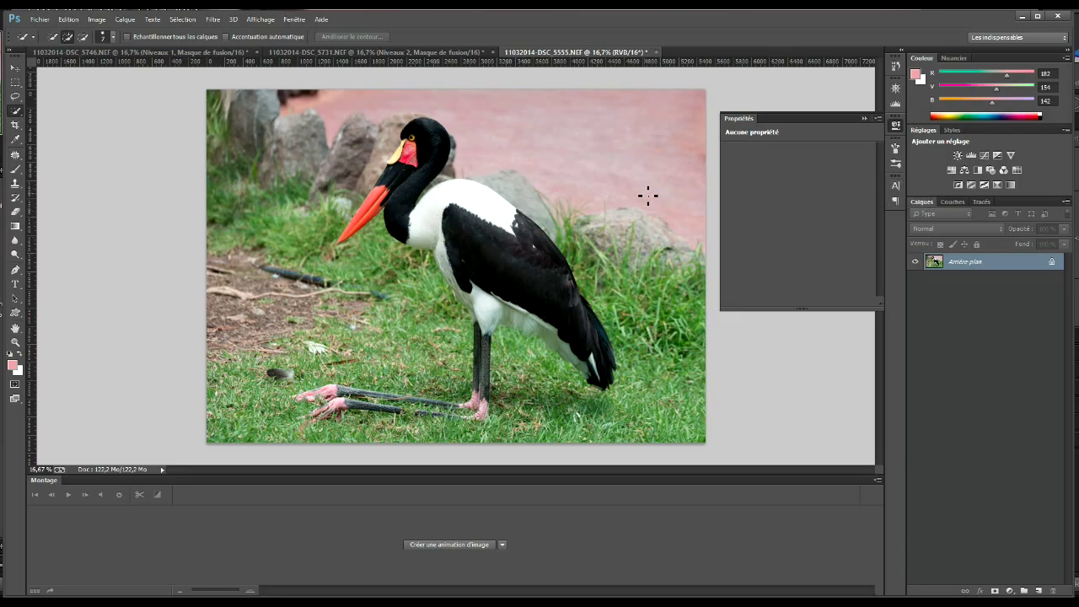
pyautogui.click(971, 156)
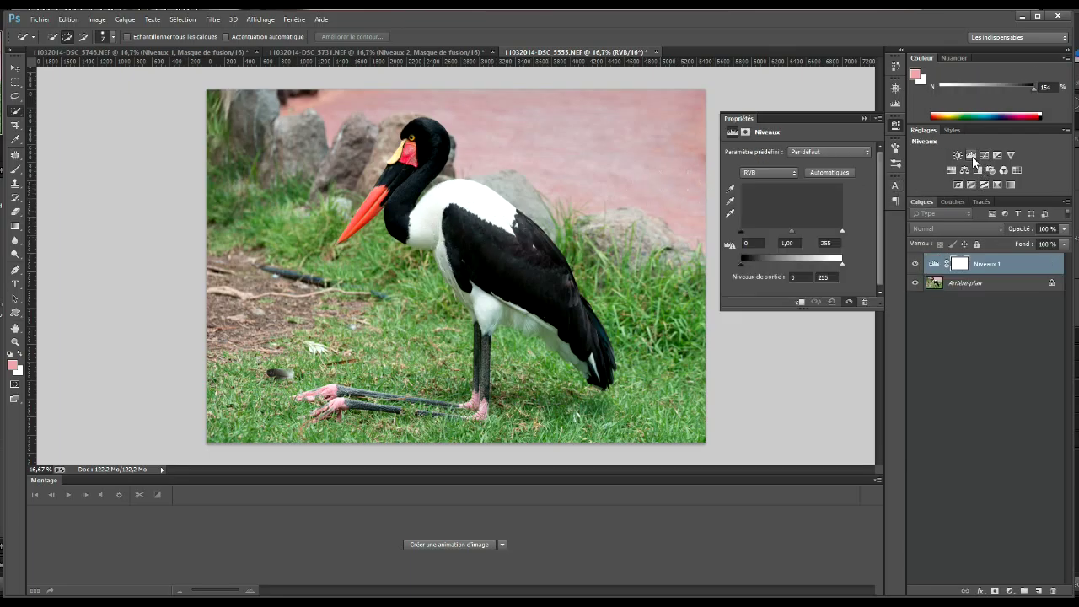
pyautogui.keyDown('alt'); pyautogui.click(842, 230); pyautogui.keyUp('alt')
pyautogui.moveTo(843, 233); pyautogui.dragTo(841, 234)
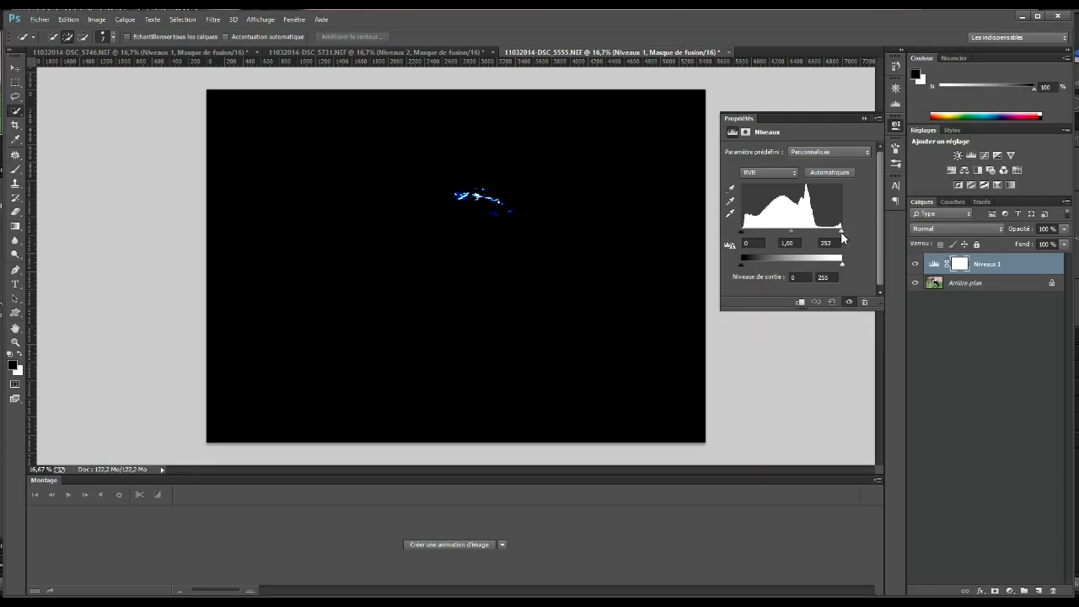
pyautogui.moveTo(842, 238); pyautogui.dragTo(841, 234)
# Set the stork photo's white point by sampling a clipped highlight spot on the bird's white back with the white eyedropper
pyautogui.hotkey('ctrl', '+')
pyautogui.hotkey('ctrl', '+')
pyautogui.hotkey('ctrl', '+')
pyautogui.hotkey('ctrl', '+')
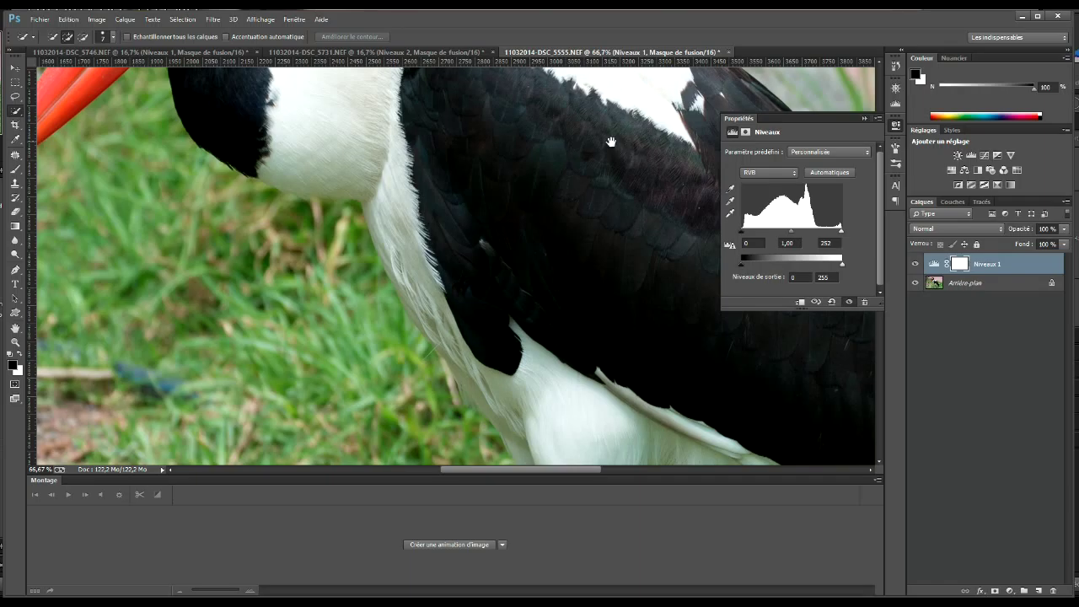
pyautogui.moveTo(610, 147); pyautogui.dragTo(590, 390)
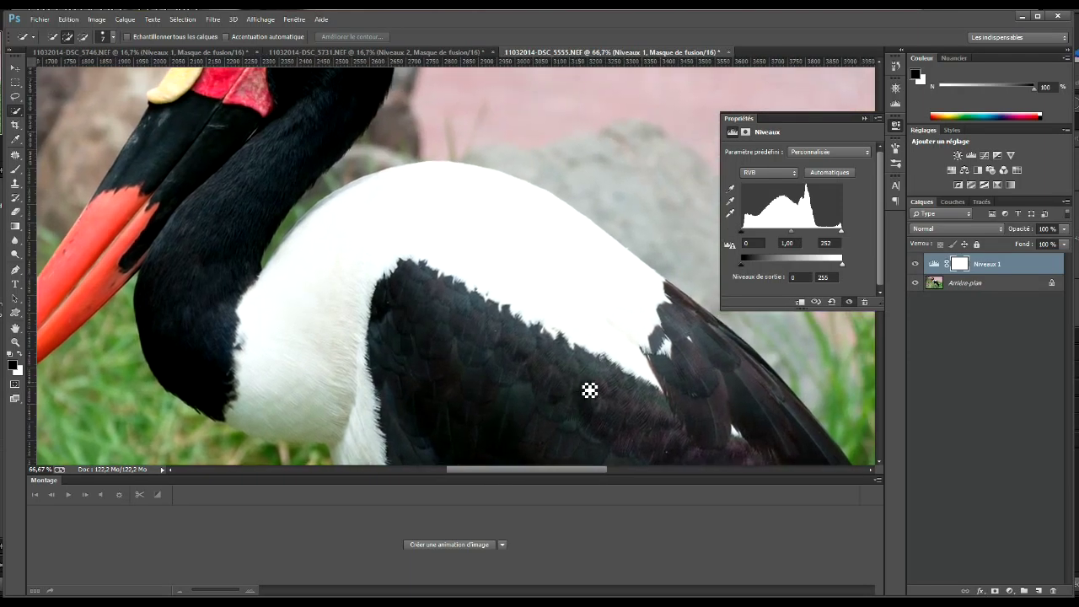
pyautogui.click(730, 213)
pyautogui.press('alt')
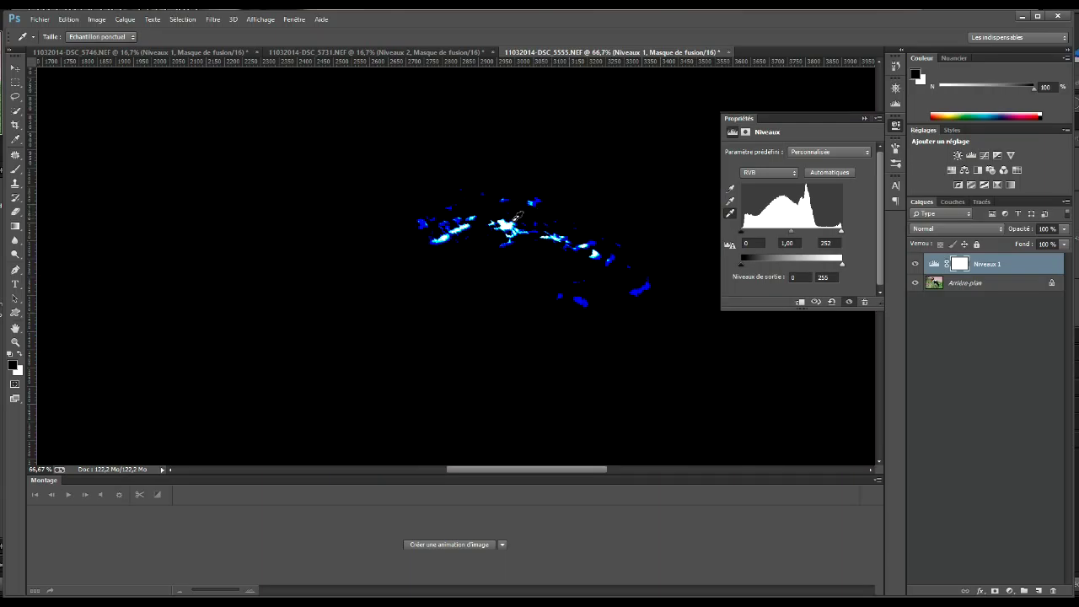
pyautogui.keyDown('alt'); pyautogui.click(429, 226); pyautogui.keyUp('alt')
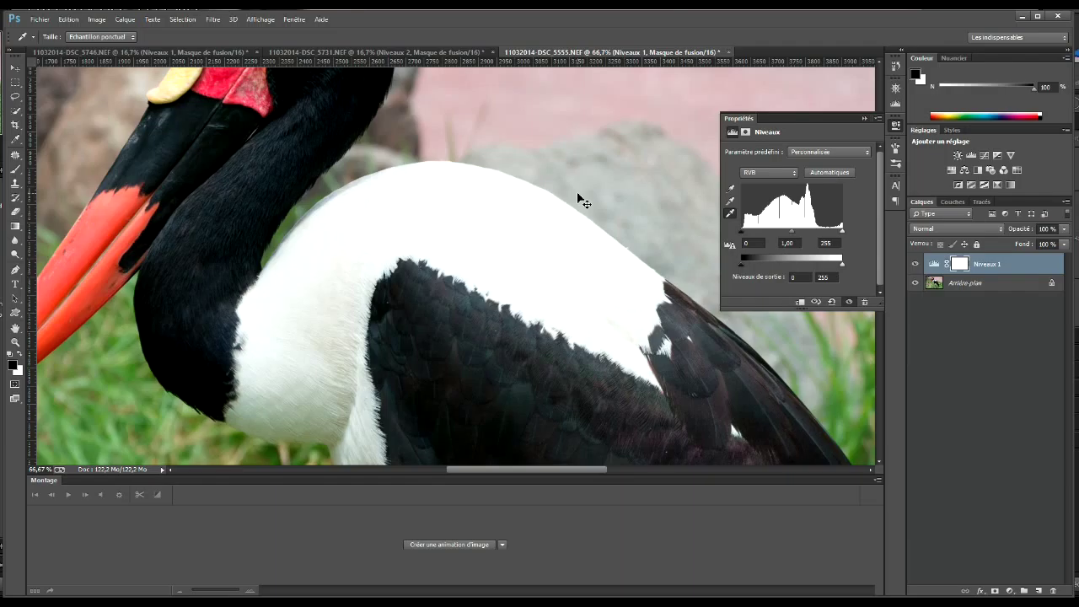
# Compare the whole stork photo with and without the Levels correction by toggling the Niveaux 1 layer's visibility
pyautogui.hotkey('ctrl', '-')
pyautogui.hotkey('ctrl', '-')
pyautogui.hotkey('ctrl', '-')
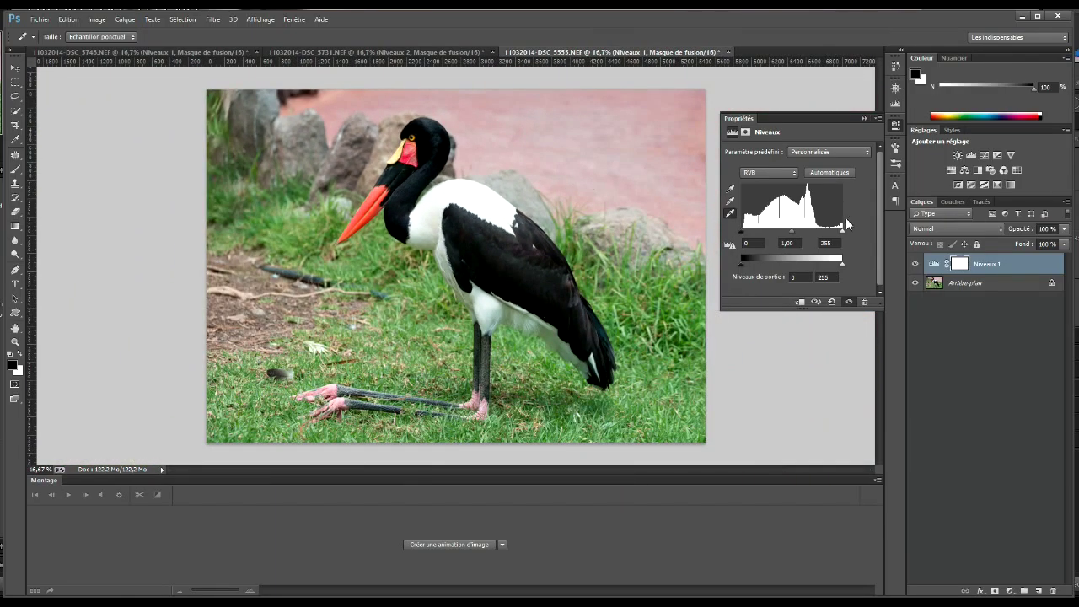
pyautogui.click(916, 264)
pyautogui.click(916, 265)
pyautogui.click(916, 264)
pyautogui.click(916, 264)
pyautogui.click(916, 265)
pyautogui.click(916, 264)
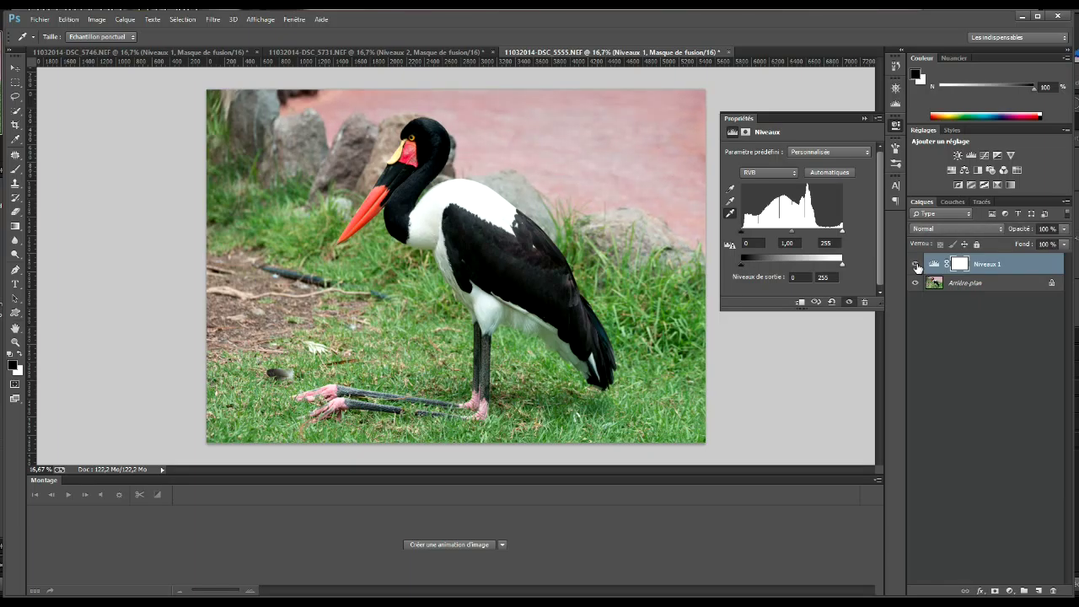